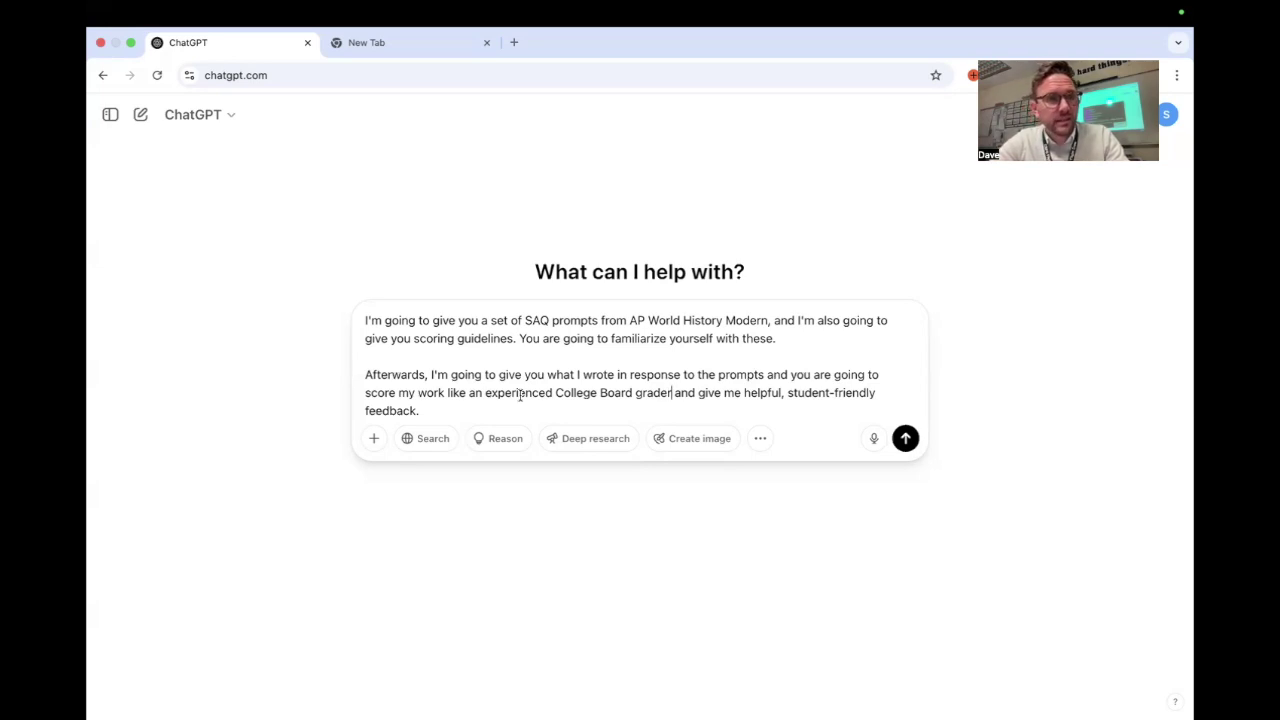
# Step: Search the web for "ap world history modern frq" and open College Board's AP World History: Modern Exam Questions page
pyautogui.click(404, 46)
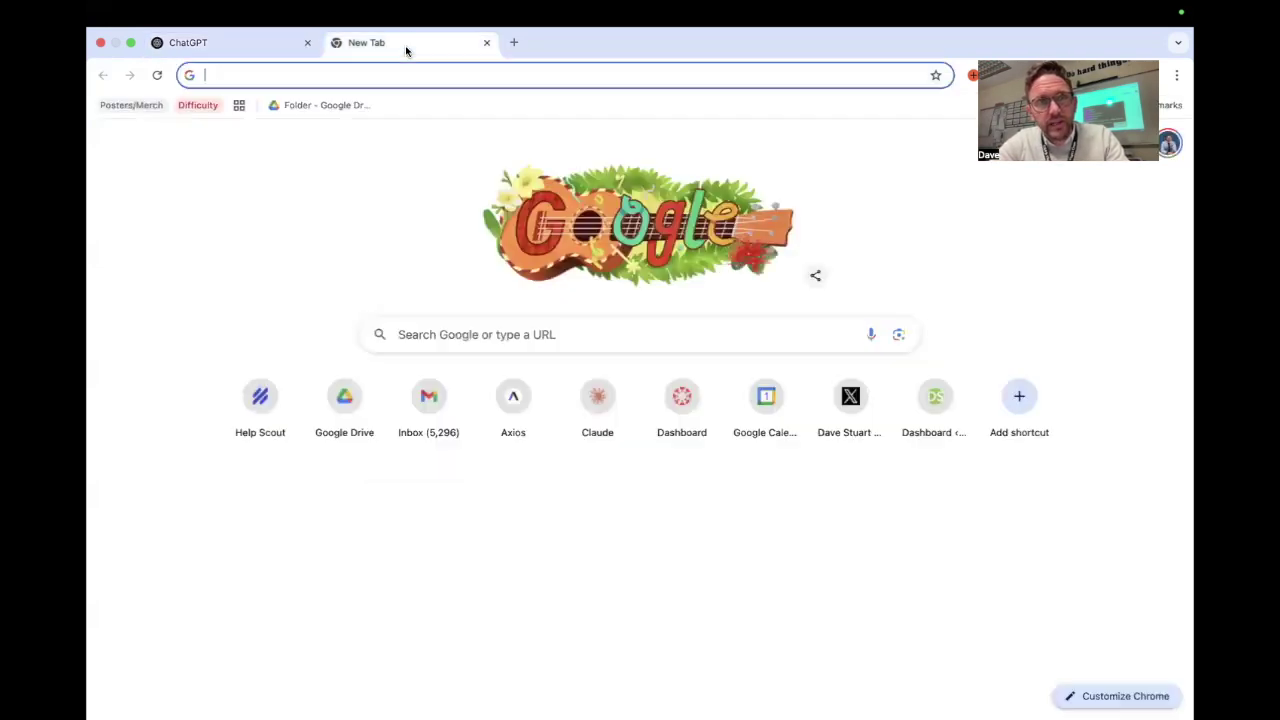
pyautogui.write('ap world history modern frq')
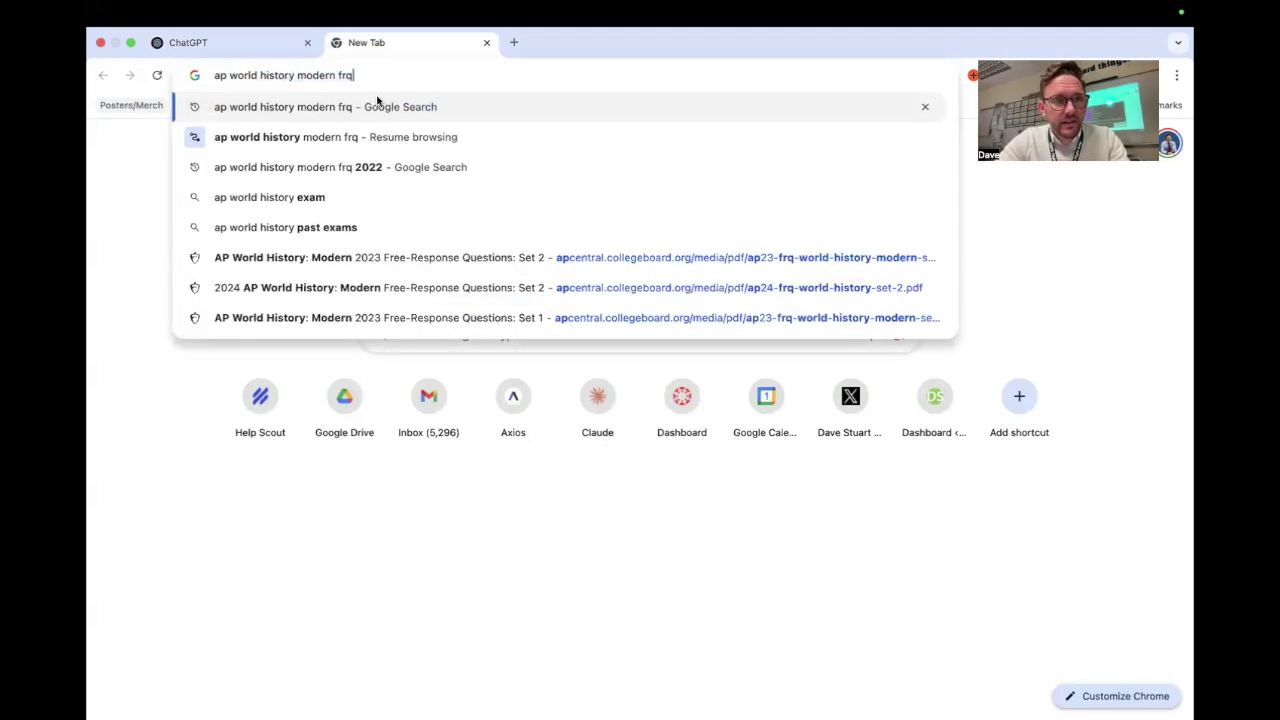
pyautogui.hotkey('alt', 'shift', 'Left')
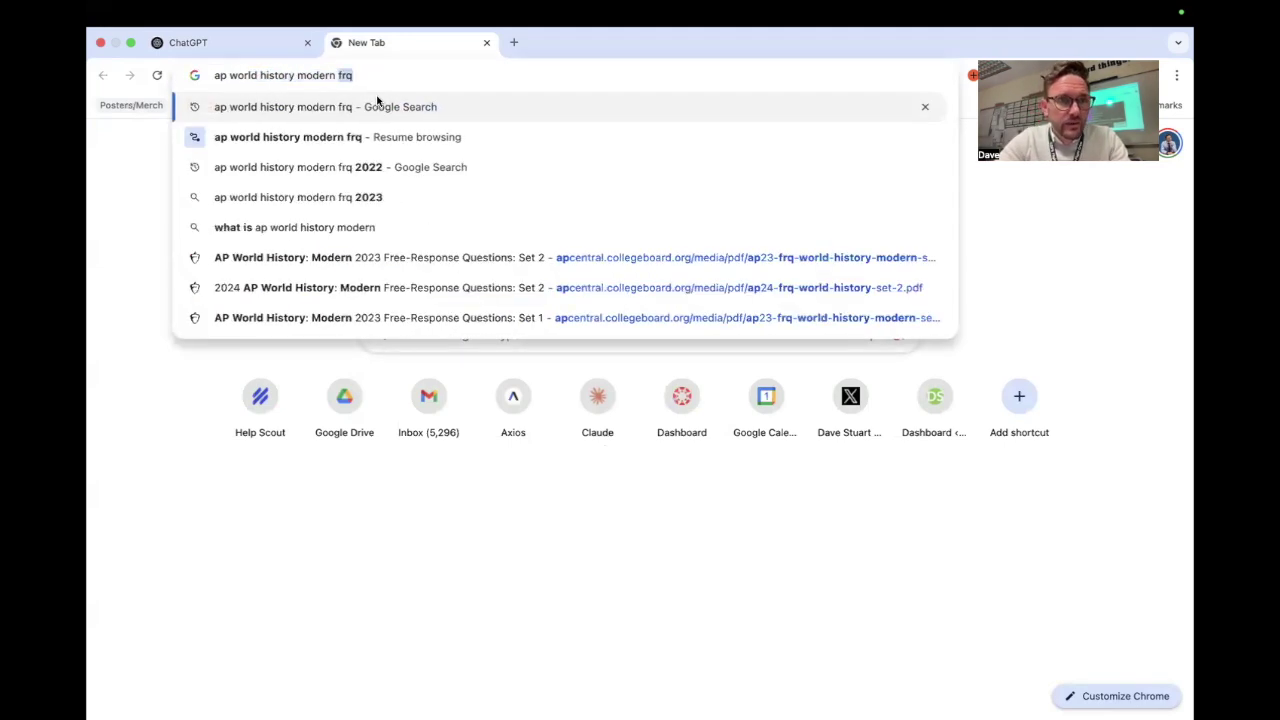
pyautogui.press('Return')
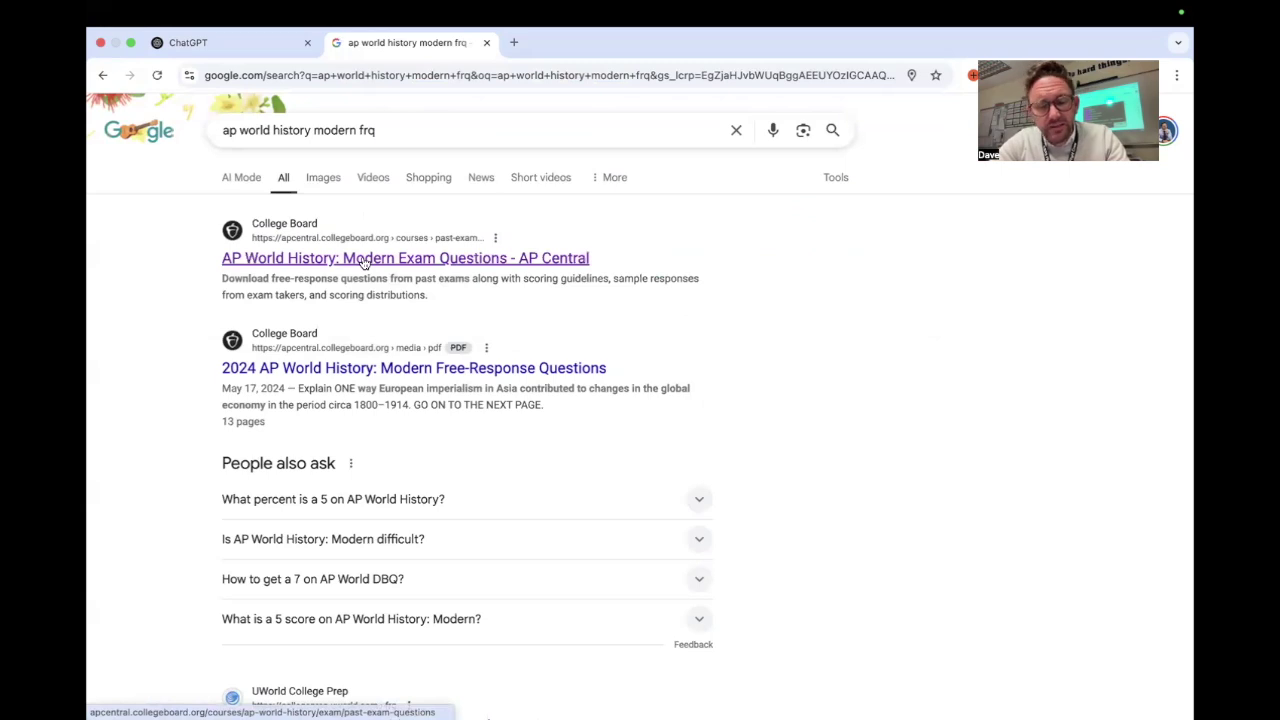
pyautogui.click(363, 259)
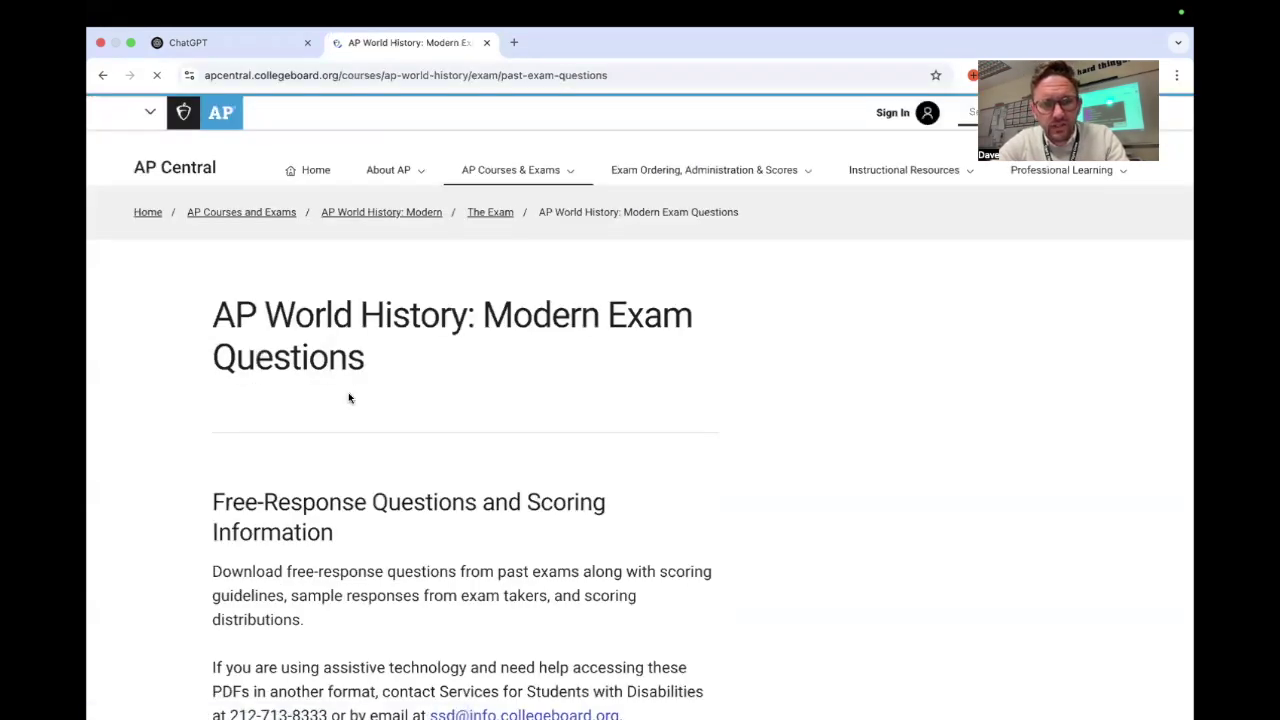
# Step: Expand the 2023 Free-Response Questions section and open the Free-Response Questions - Set 1 PDF
pyautogui.scroll(-5, 349, 398)
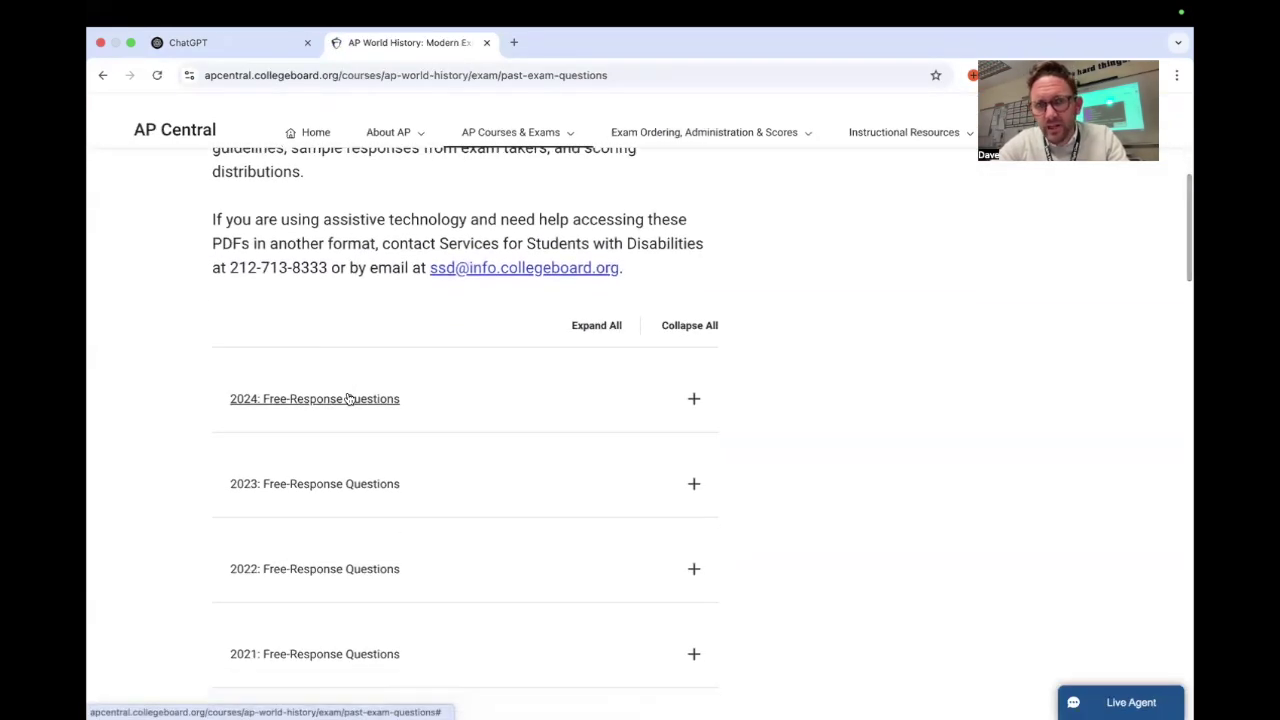
pyautogui.scroll(-2, 349, 398)
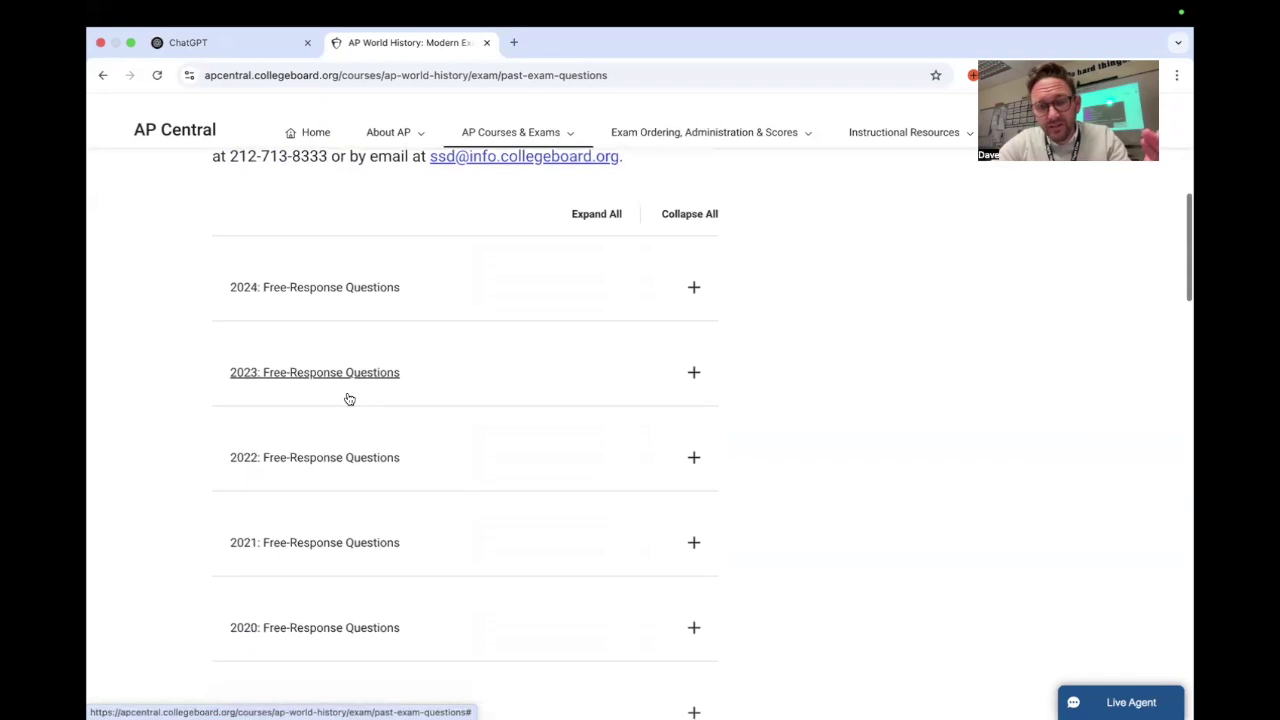
pyautogui.scroll(1, 349, 398)
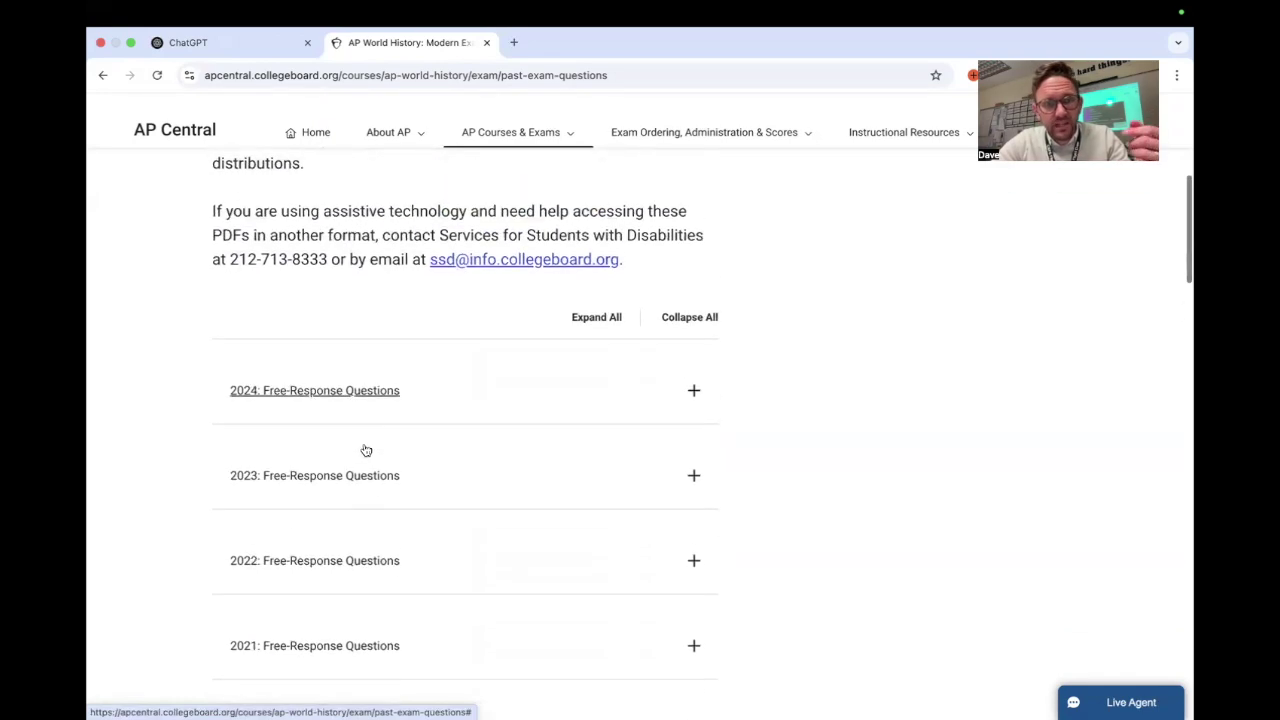
pyautogui.click(418, 485)
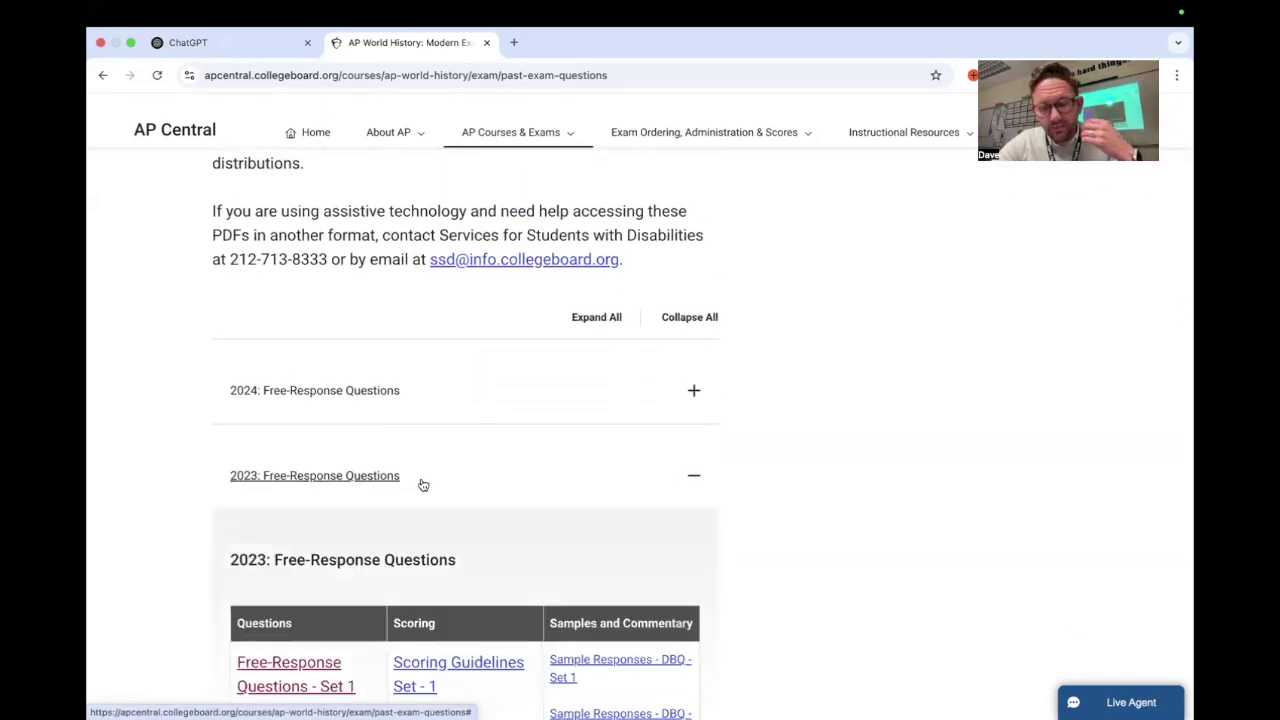
pyautogui.scroll(-3, 423, 485)
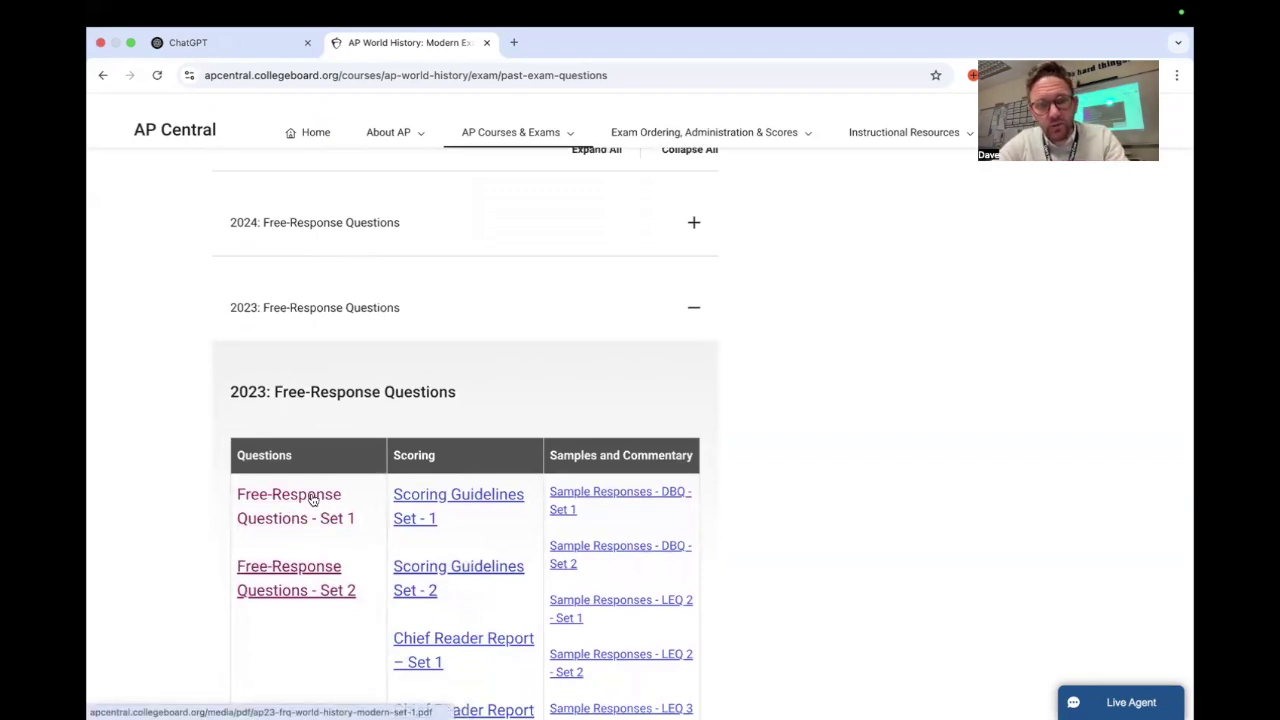
pyautogui.click(279, 506)
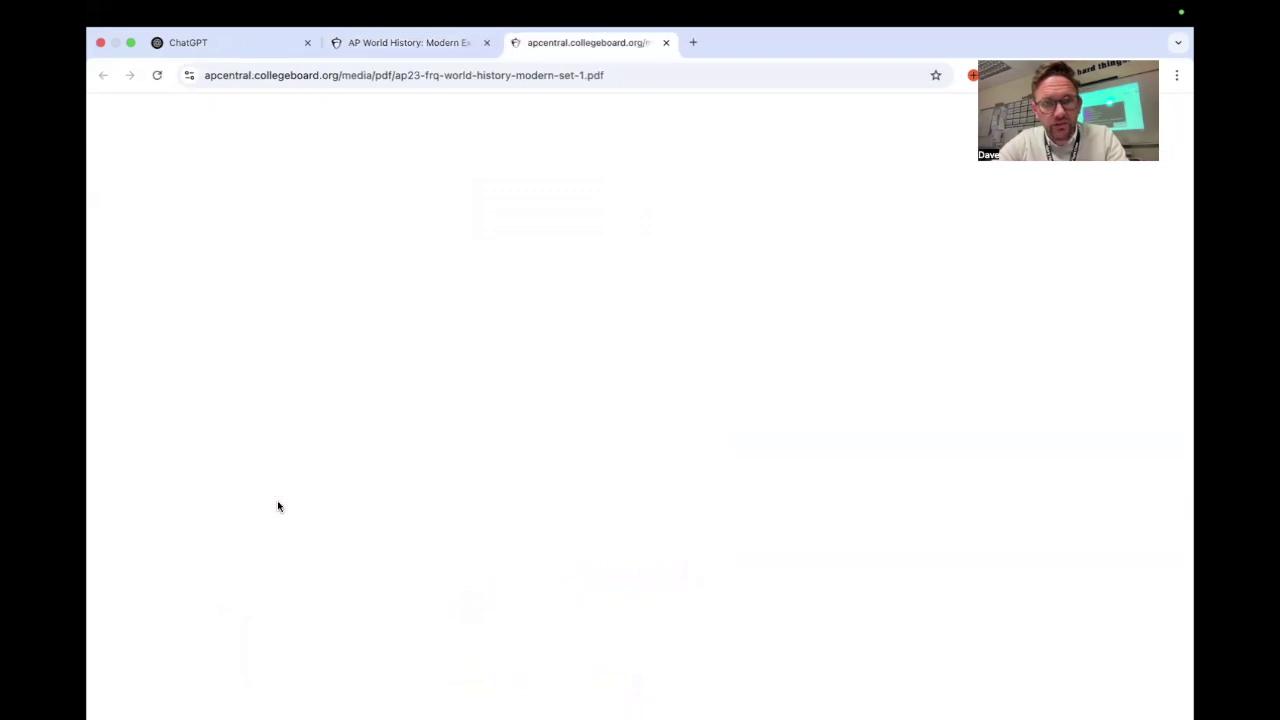
# Step: Examine the Set 1 PDF to find which pages hold the short-answer questions and where the document-based question begins
pyautogui.scroll(-5, 783, 320)
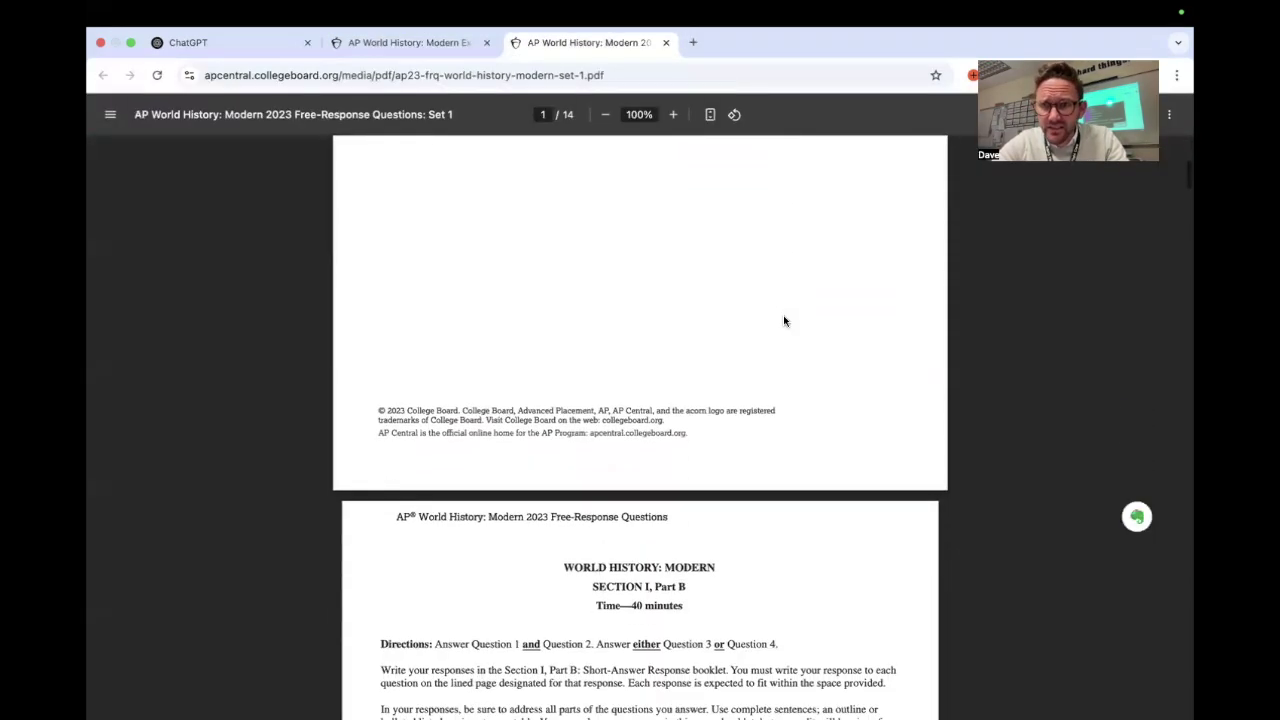
pyautogui.scroll(-2, 784, 320)
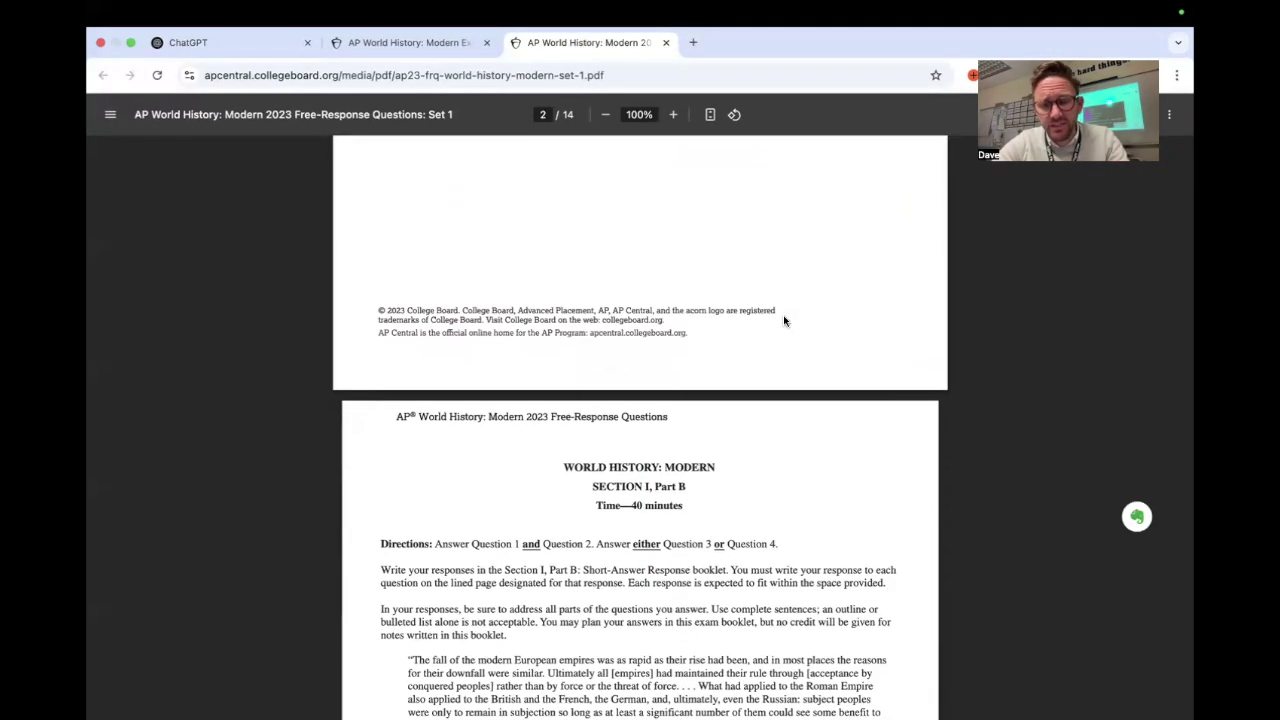
pyautogui.scroll(-5, 783, 318)
pyautogui.scroll(3, 783, 318)
pyautogui.scroll(5, 784, 318)
pyautogui.scroll(-7, 784, 318)
pyautogui.scroll(2, 784, 318)
pyautogui.scroll(-15, 783, 320)
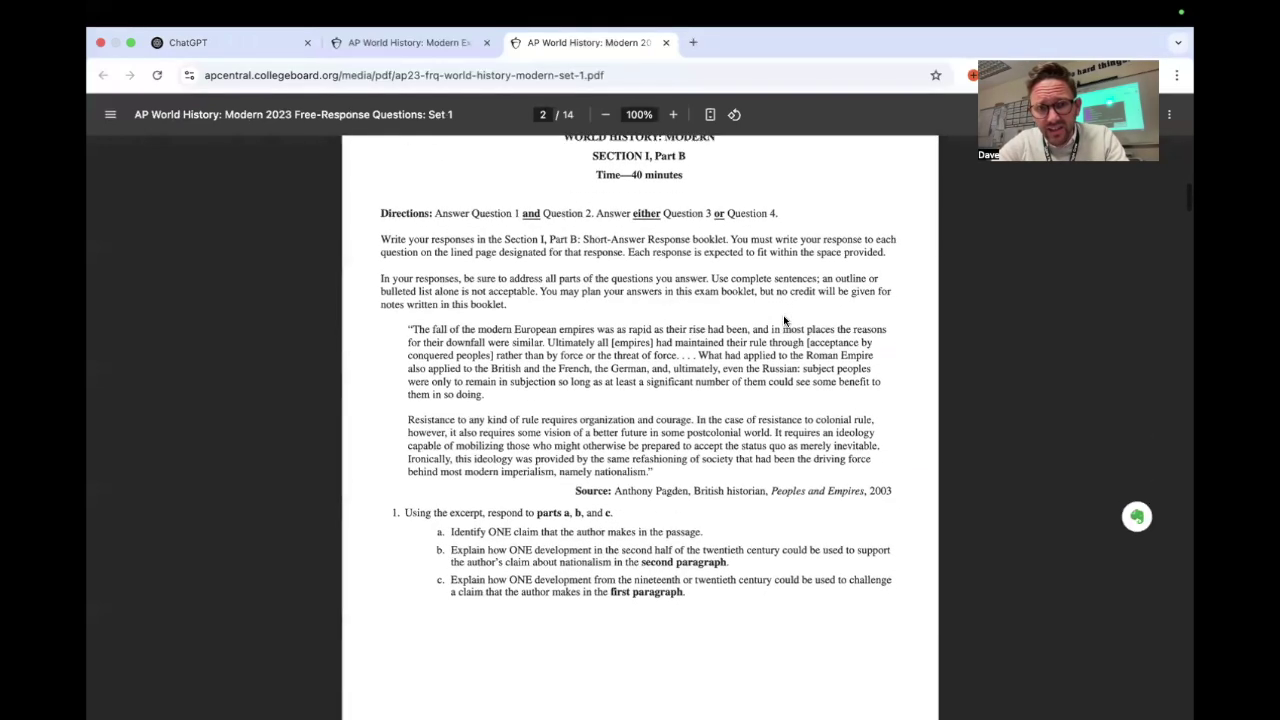
pyautogui.scroll(-20, 784, 321)
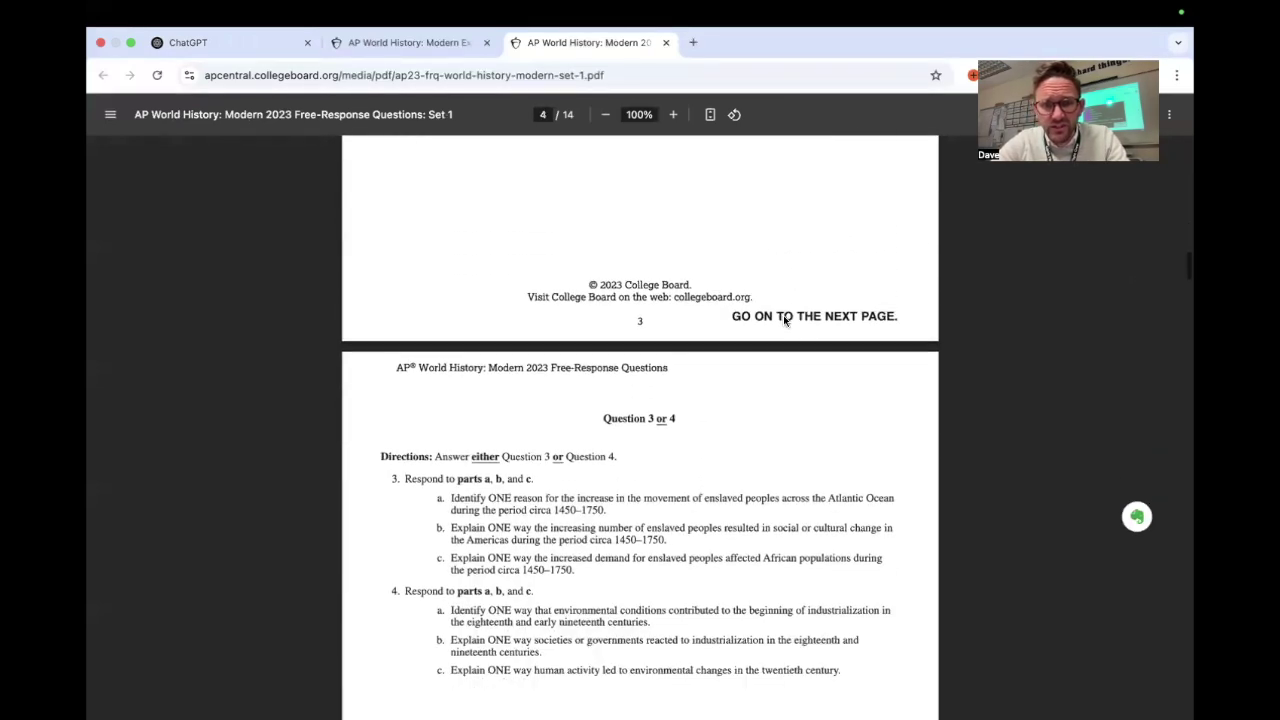
pyautogui.scroll(3, 784, 321)
pyautogui.scroll(-20, 784, 321)
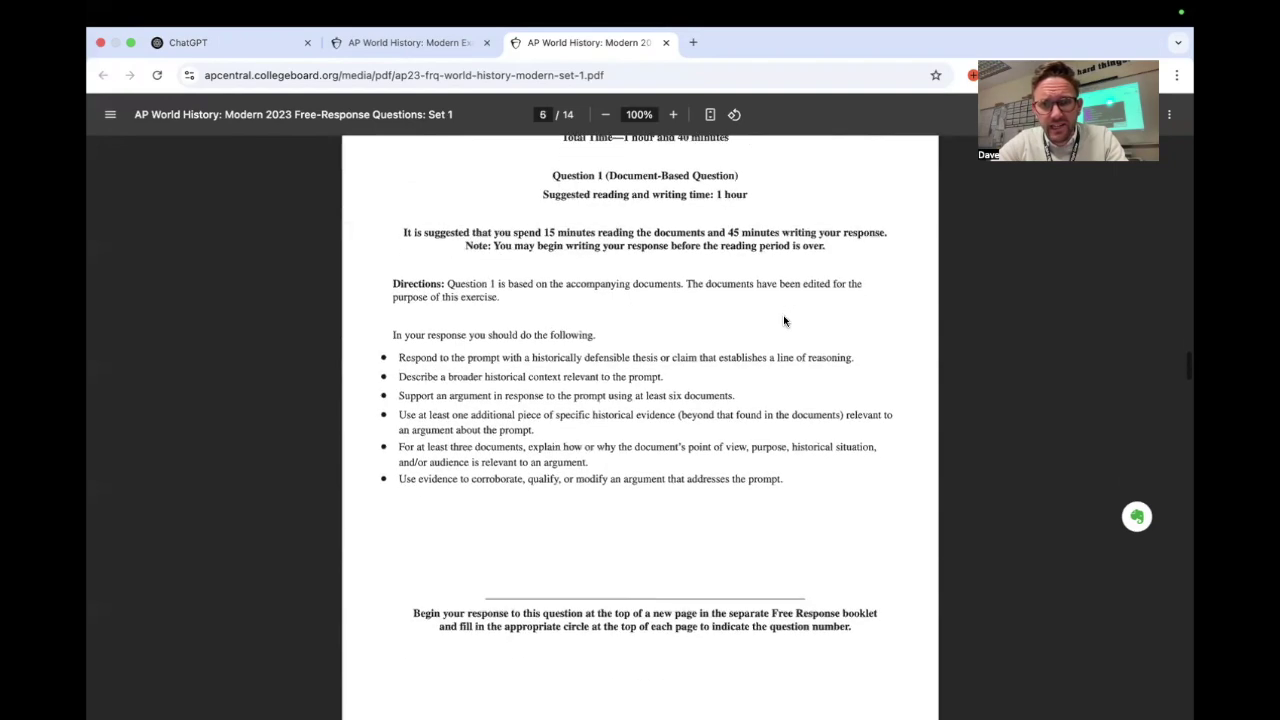
pyautogui.scroll(-8, 784, 321)
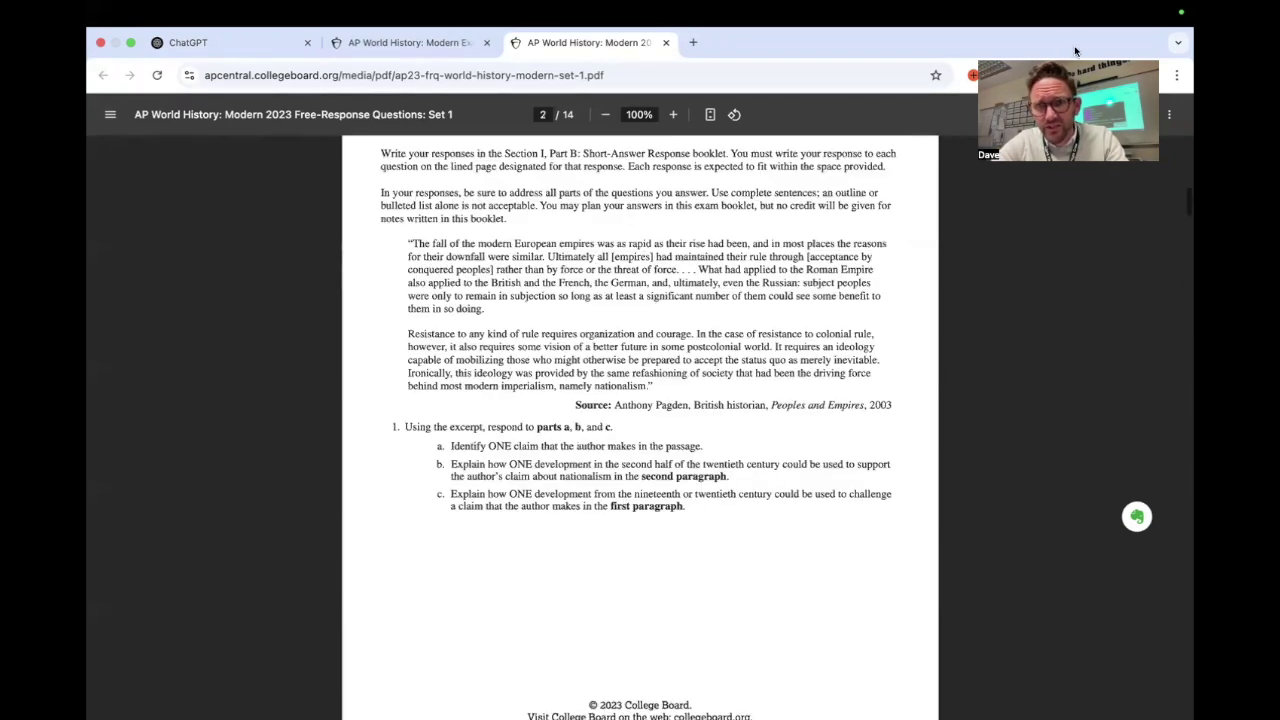
# Step: Set up the Set 1 PDF for printing to PDF with a custom page range of 2-4
pyautogui.moveTo(853, 80)
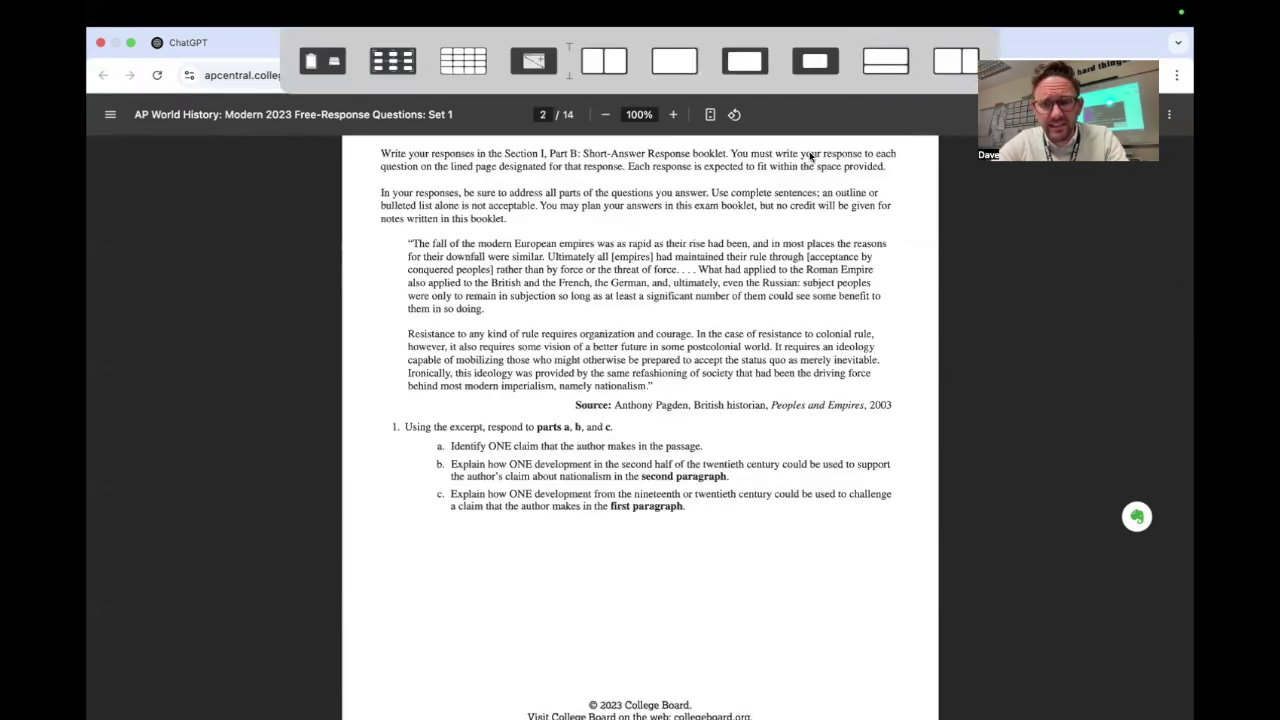
pyautogui.moveTo(1055, 110); pyautogui.dragTo(802, 207)
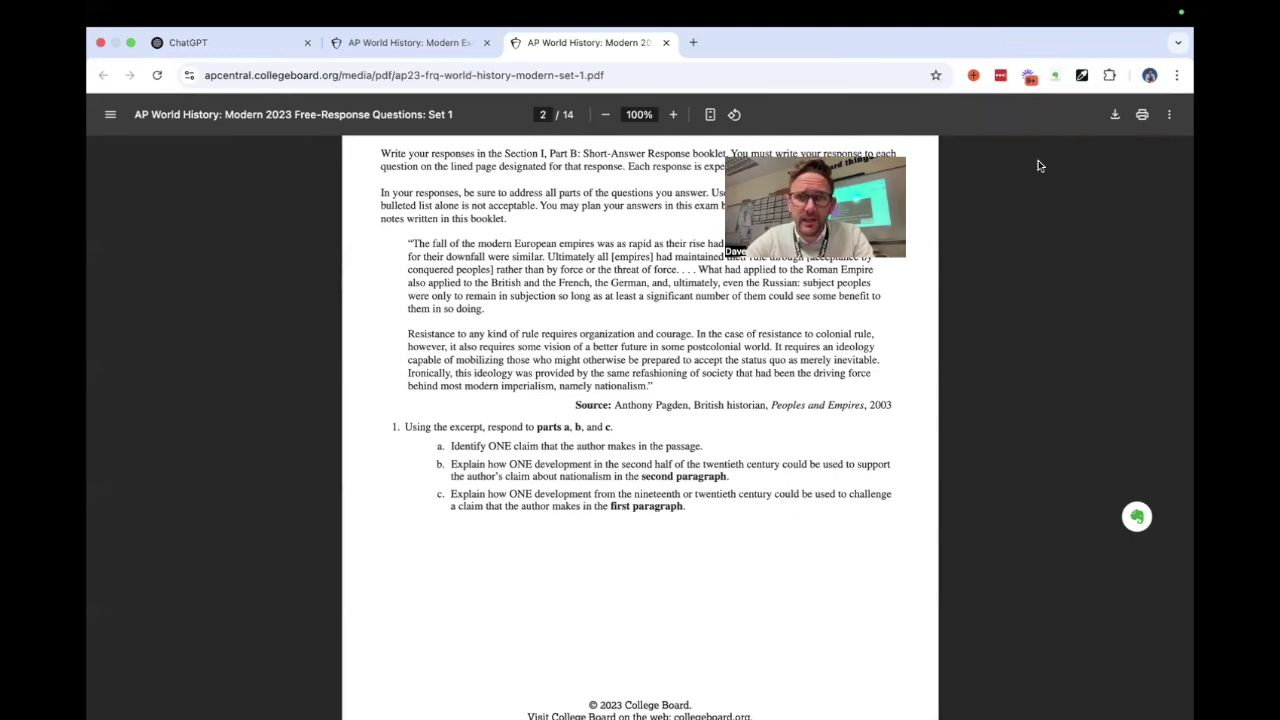
pyautogui.click(1143, 115)
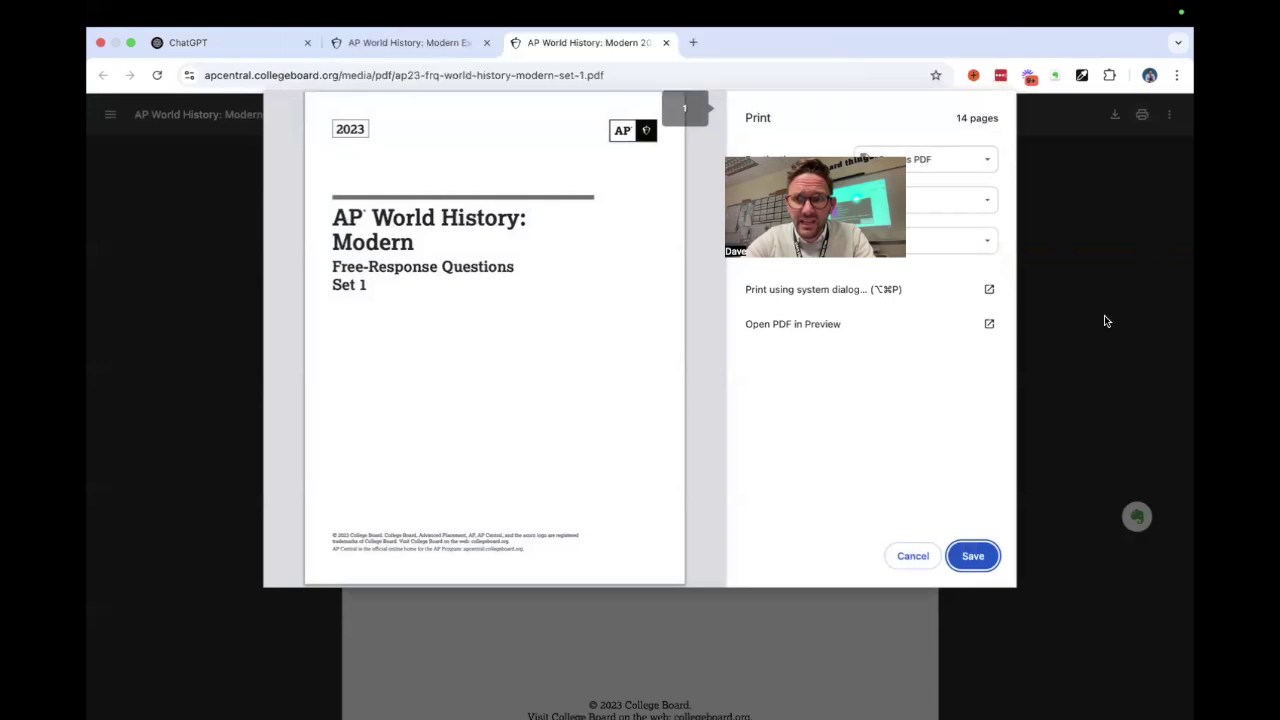
pyautogui.click(890, 210)
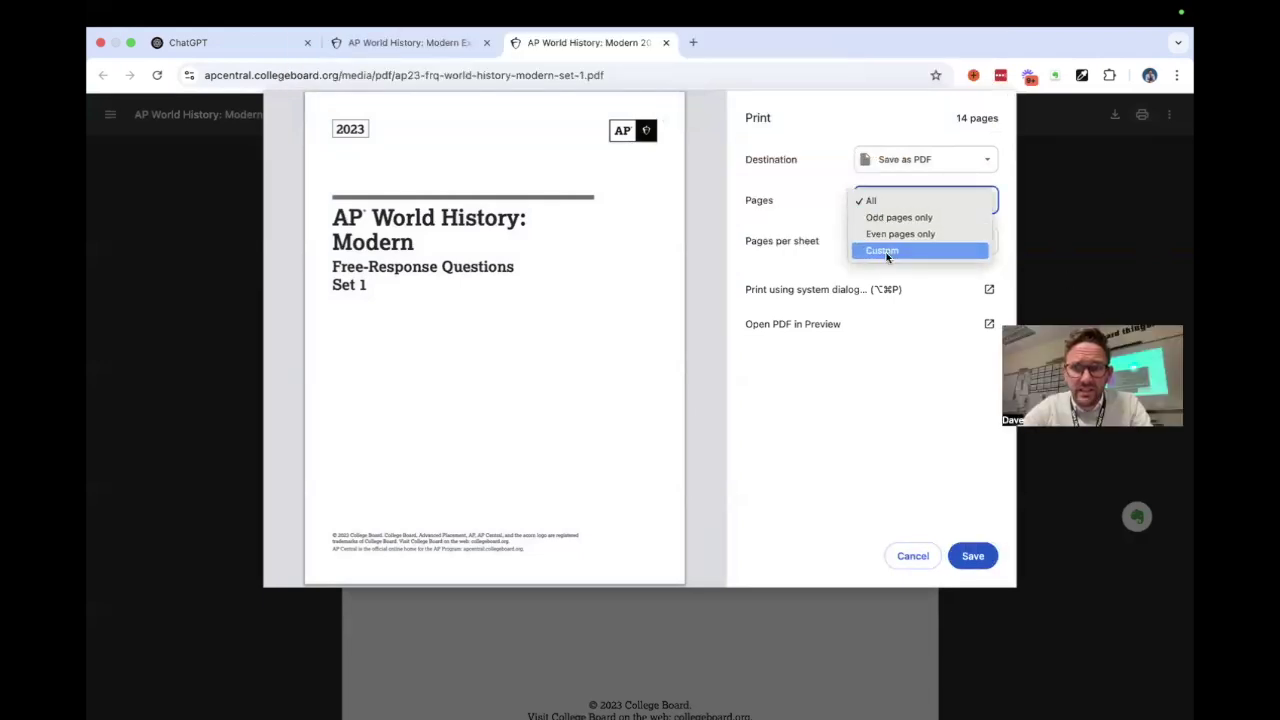
pyautogui.click(886, 251)
pyautogui.scroll(-5, 471, 337)
pyautogui.scroll(-5, 473, 339)
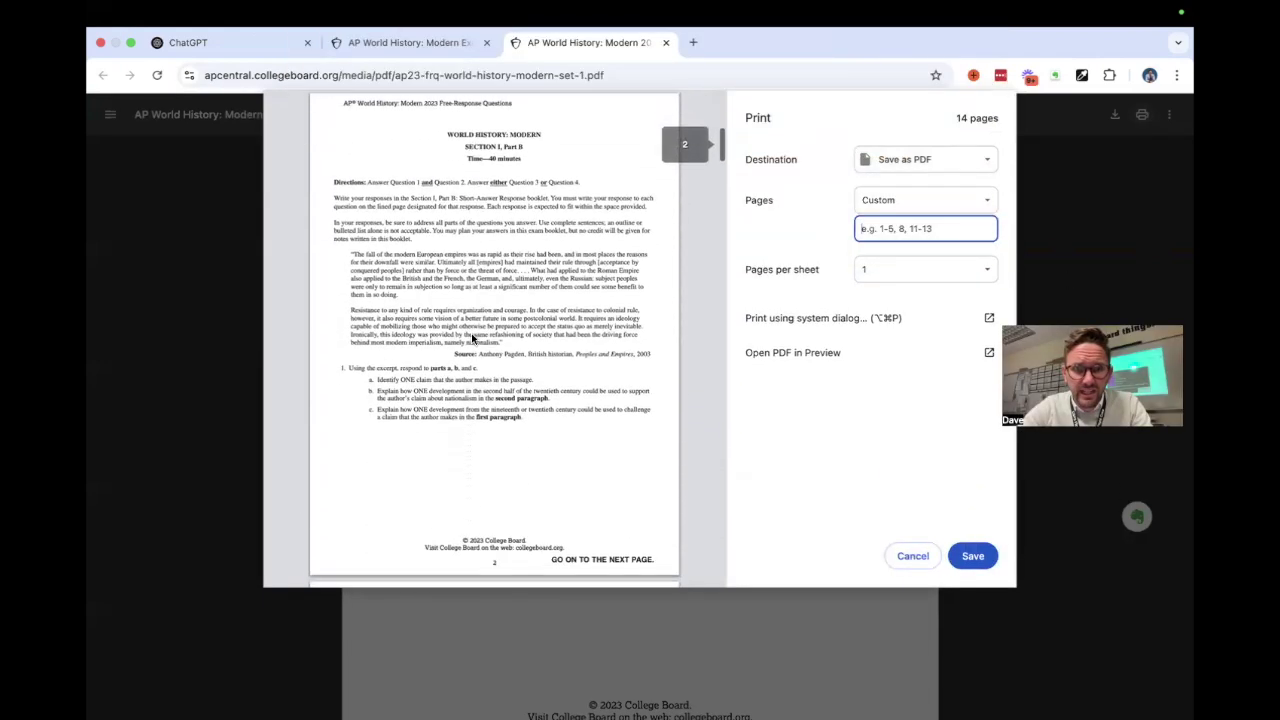
pyautogui.scroll(-18, 528, 190)
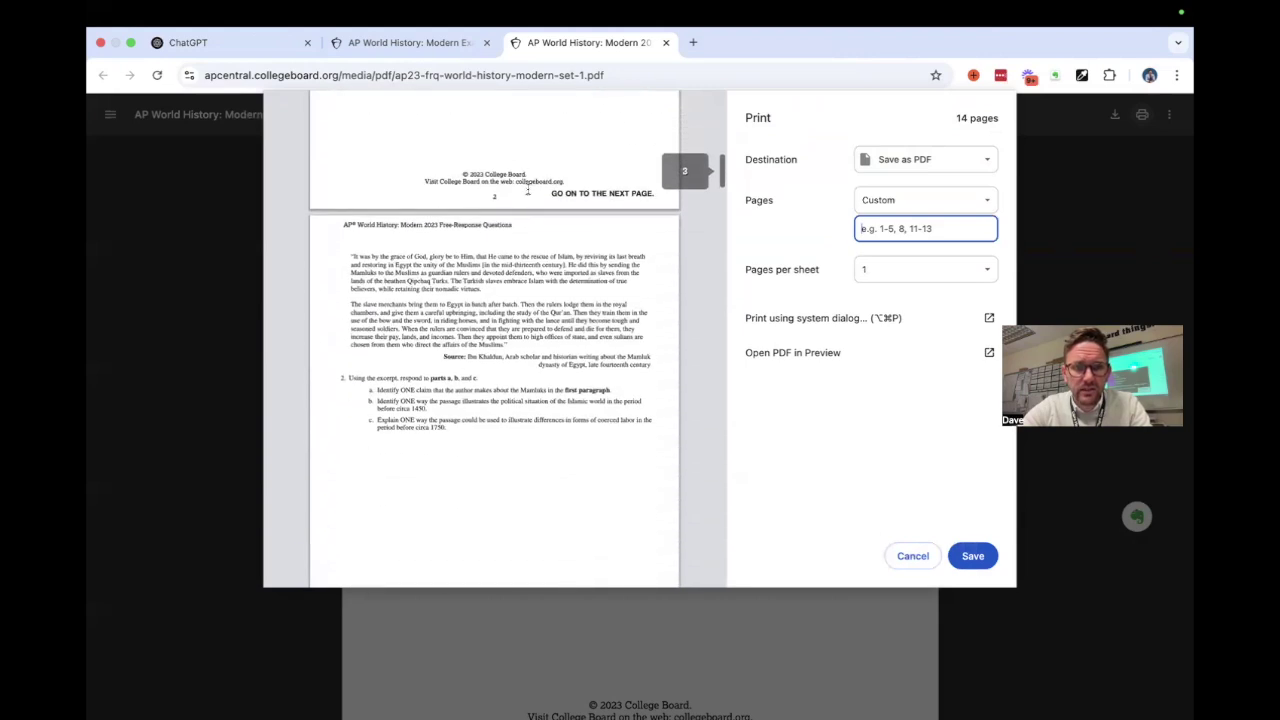
pyautogui.scroll(-3, 528, 190)
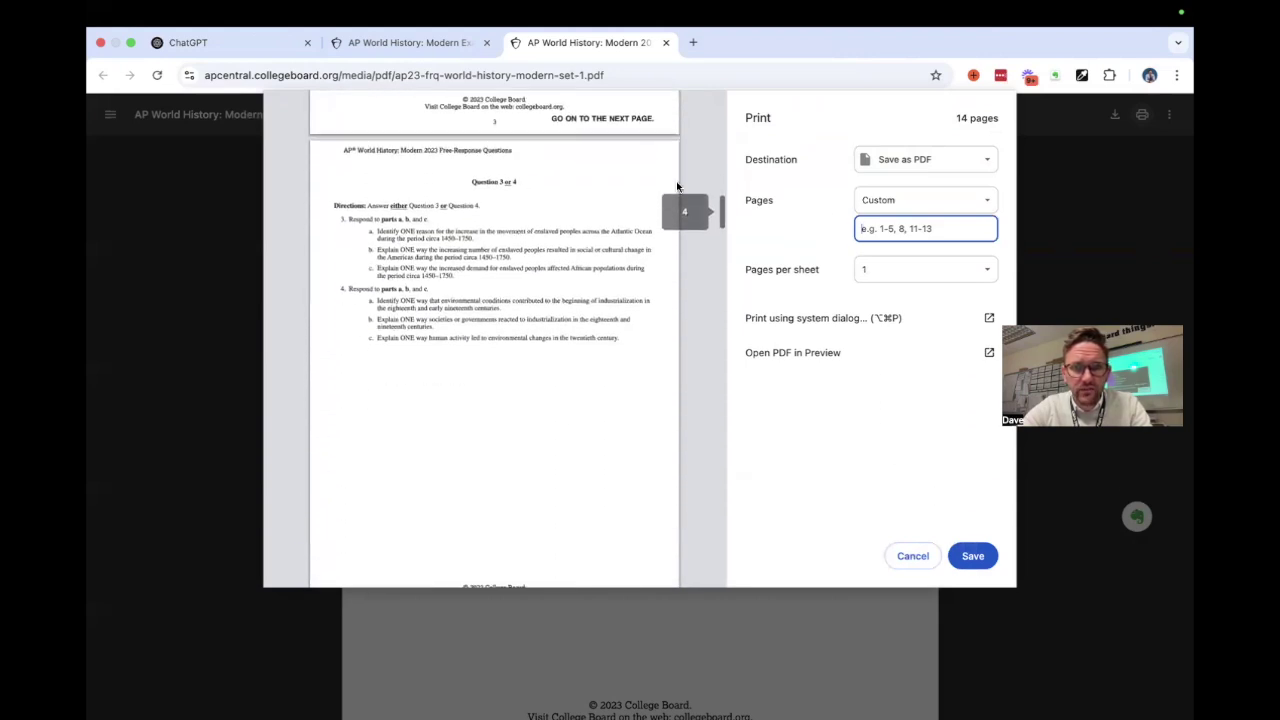
pyautogui.write('2-4')
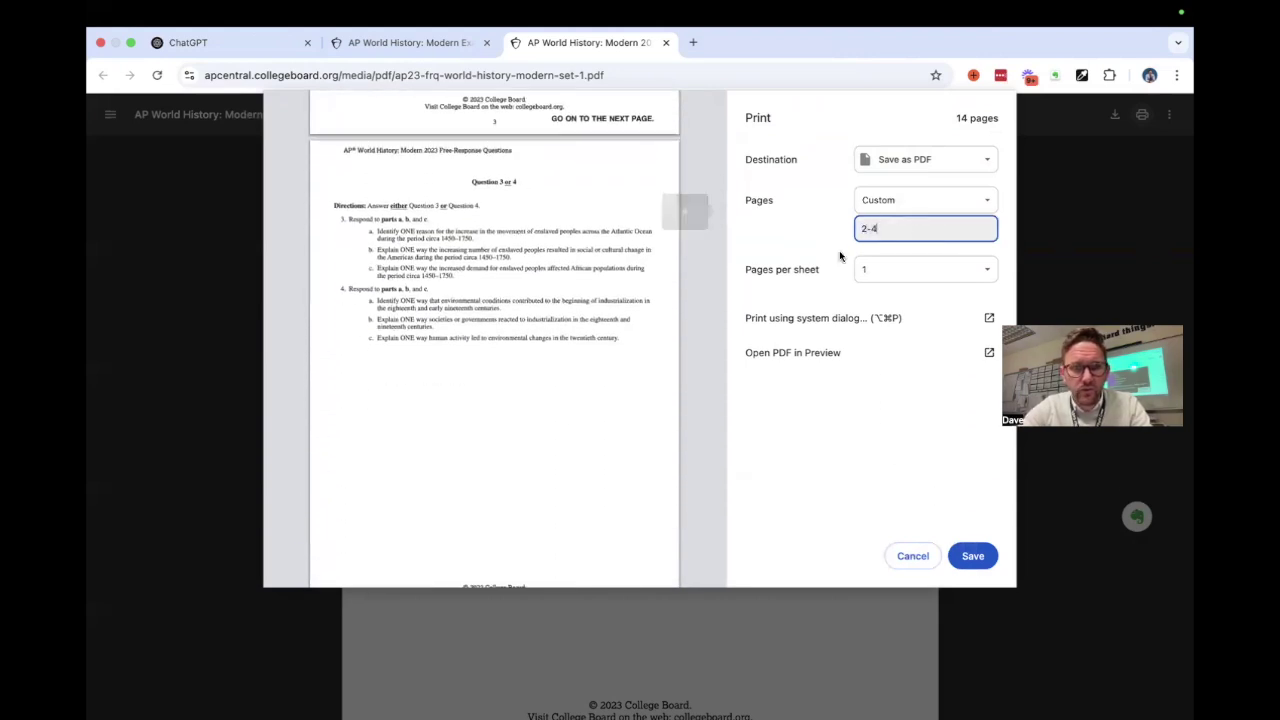
# Step: Check the preview of the chosen pages and save them in Downloads as "saq - prompts"
pyautogui.scroll(-20, 528, 230)
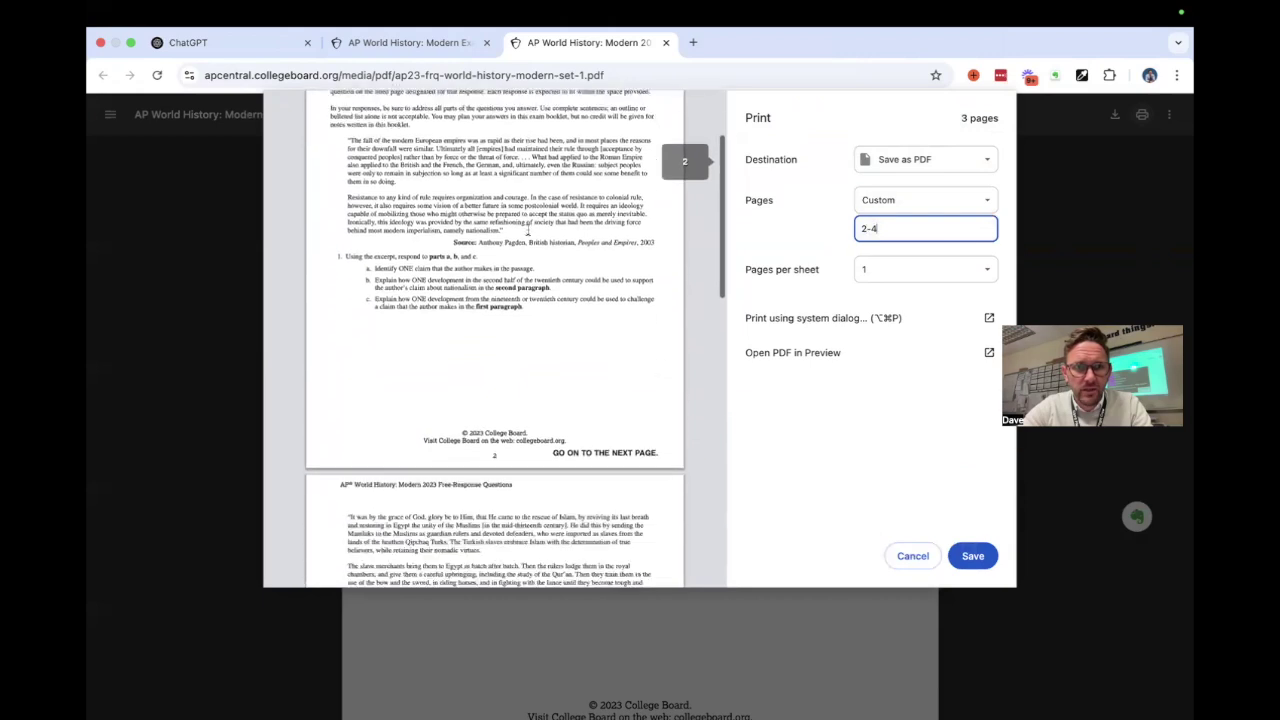
pyautogui.scroll(-2, 528, 230)
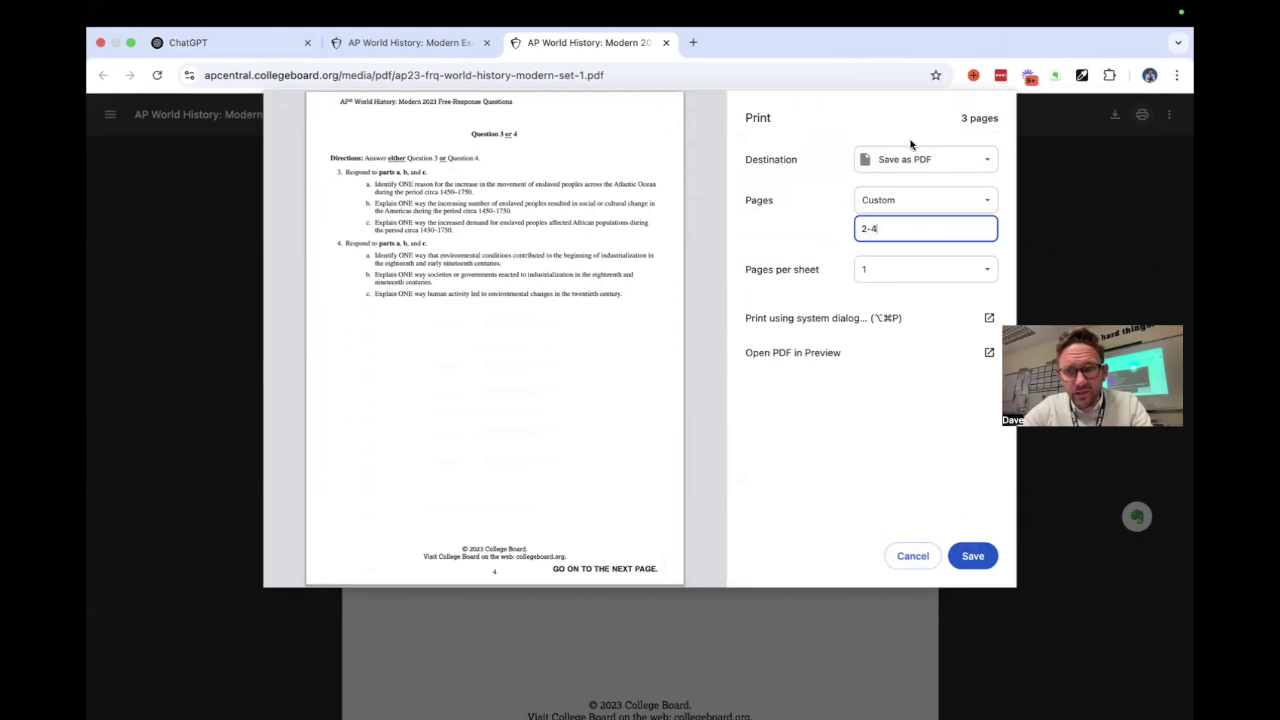
pyautogui.click(972, 556)
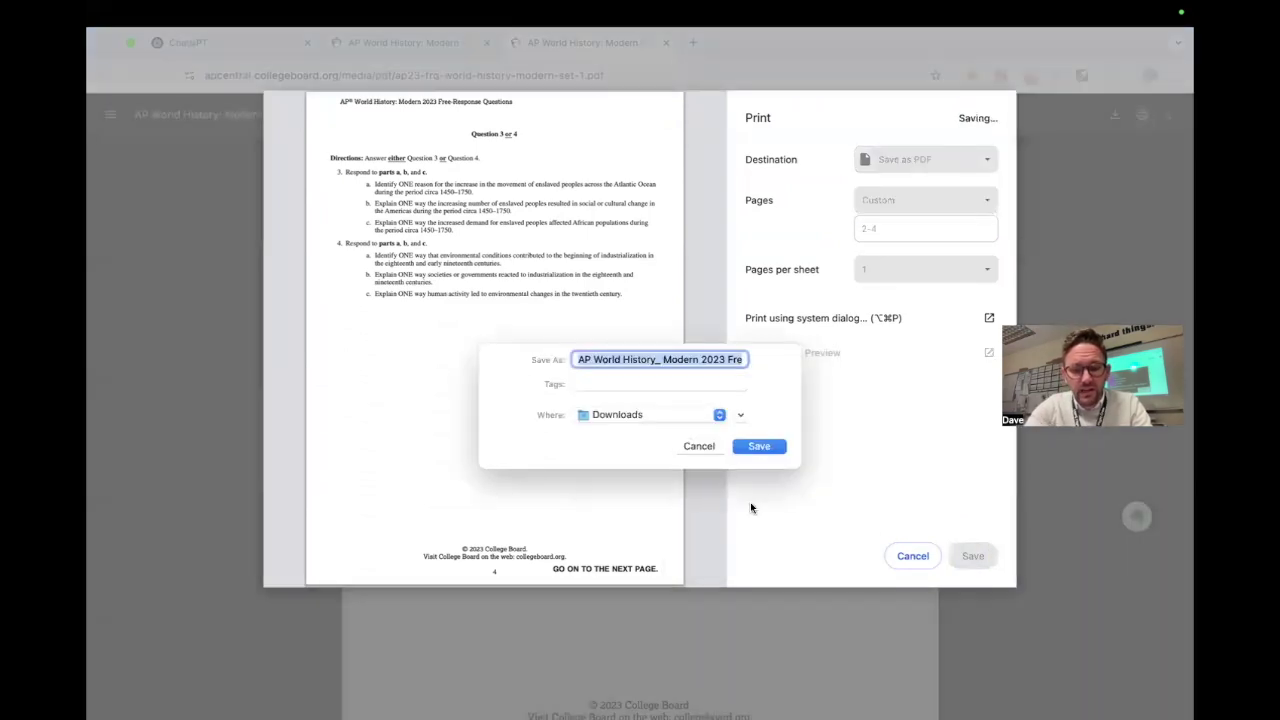
pyautogui.write('saq - prompts')
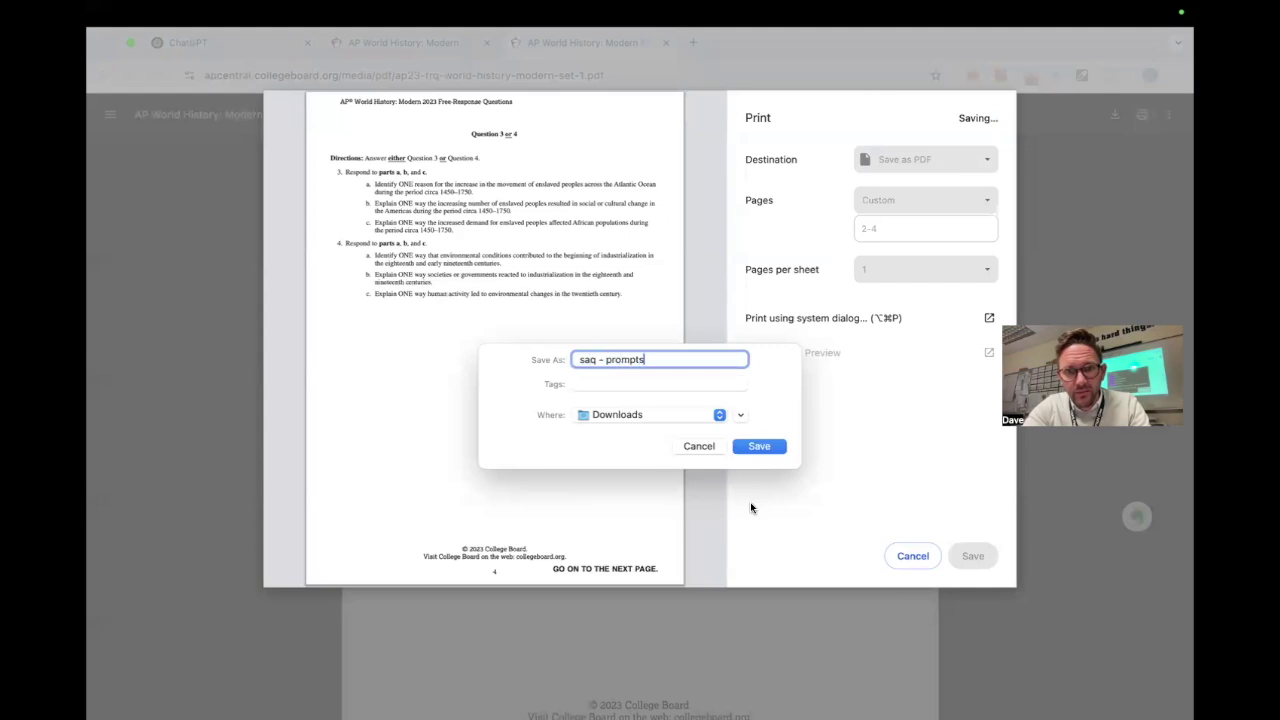
pyautogui.press('Return')
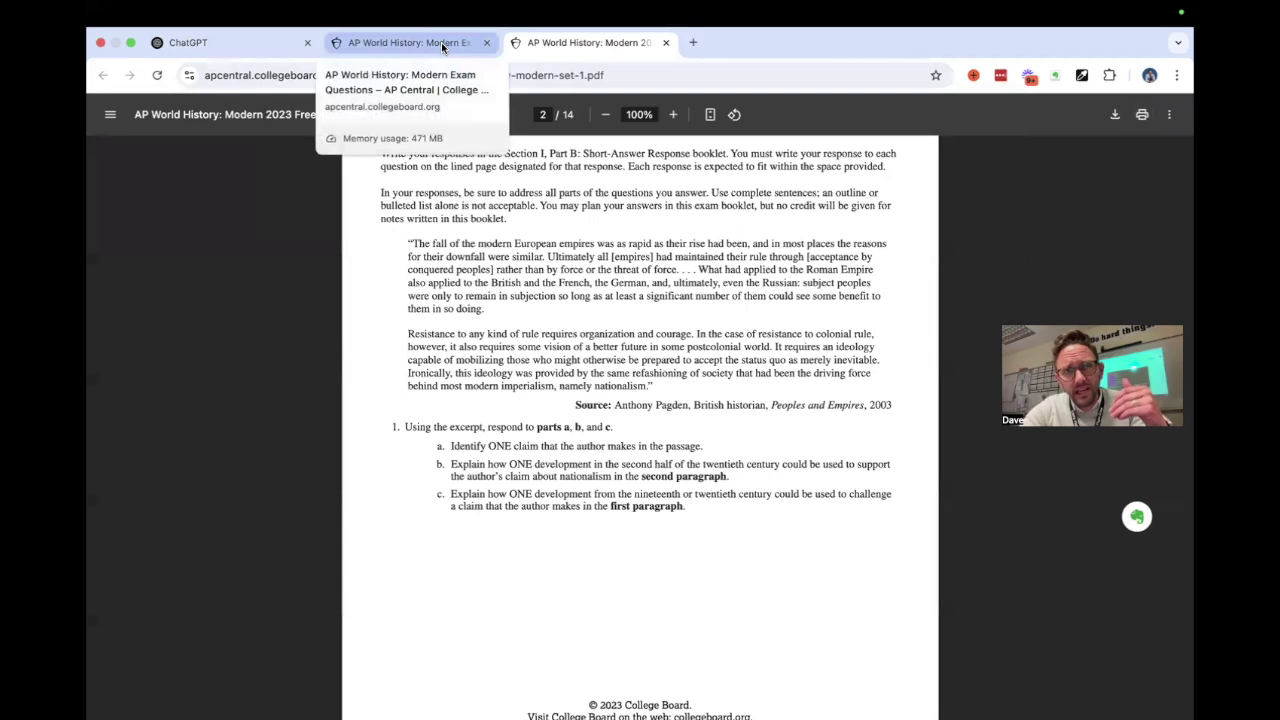
# Step: Open the 2023 Scoring Guidelines Set - 1 from the exam questions page and highlight the sample answers for Question 1 part A
pyautogui.click(247, 52)
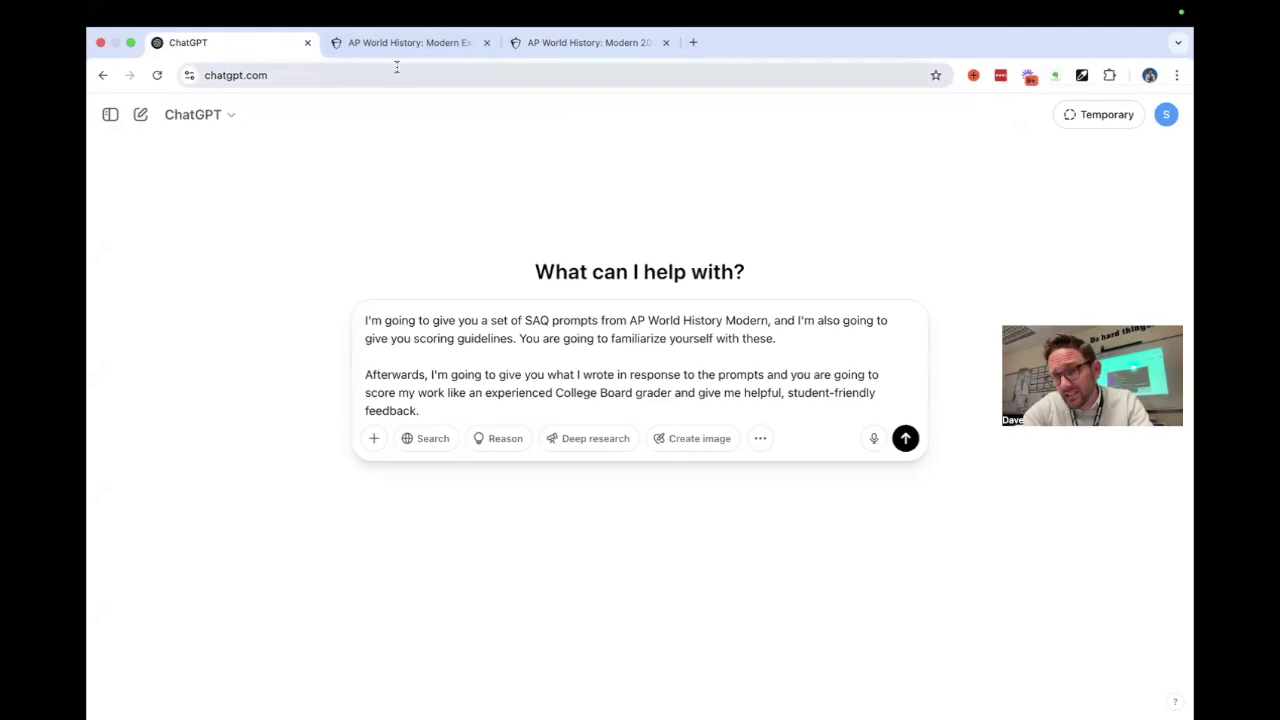
pyautogui.click(430, 46)
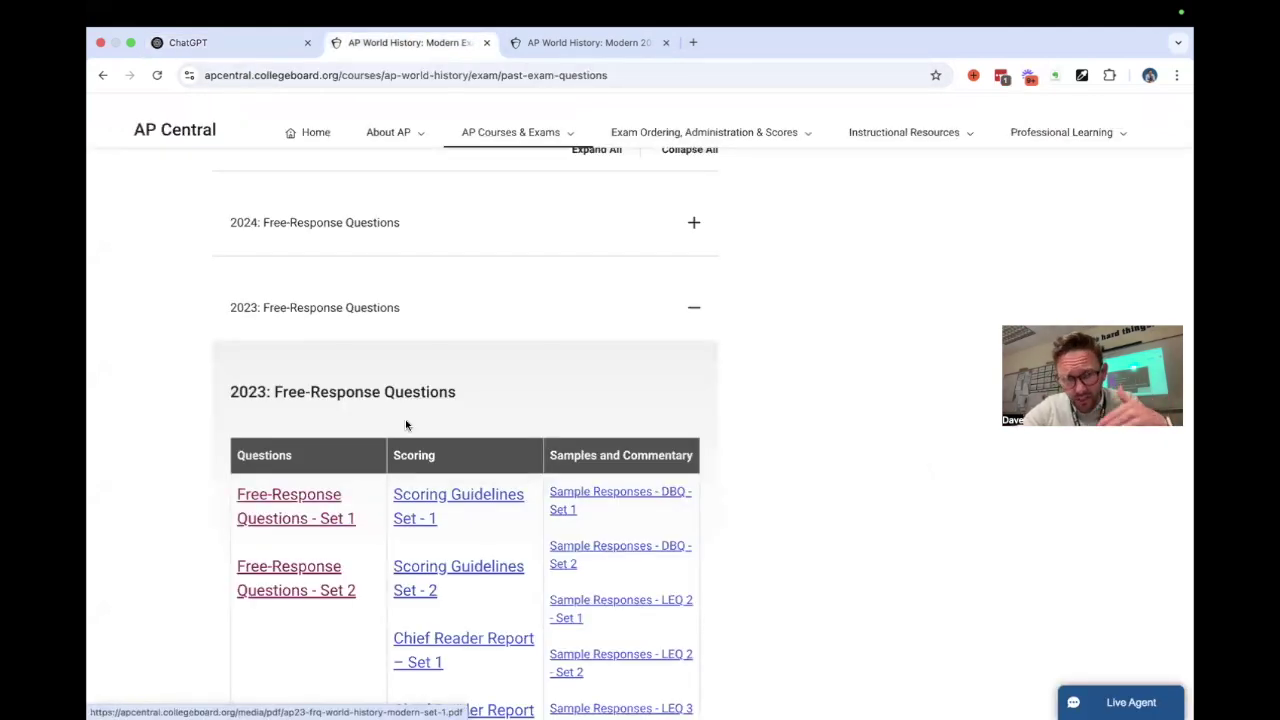
pyautogui.scroll(-1, 404, 430)
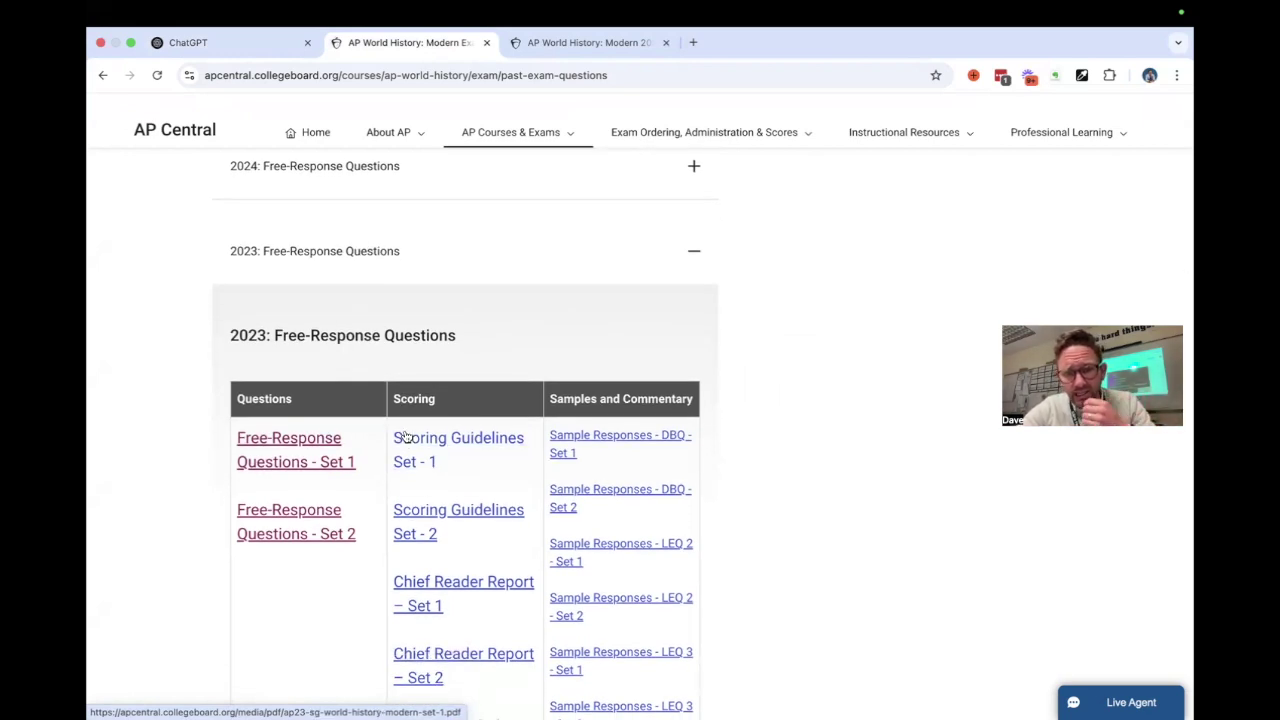
pyautogui.click(408, 437)
pyautogui.scroll(-10, 420, 357)
pyautogui.scroll(-3, 418, 357)
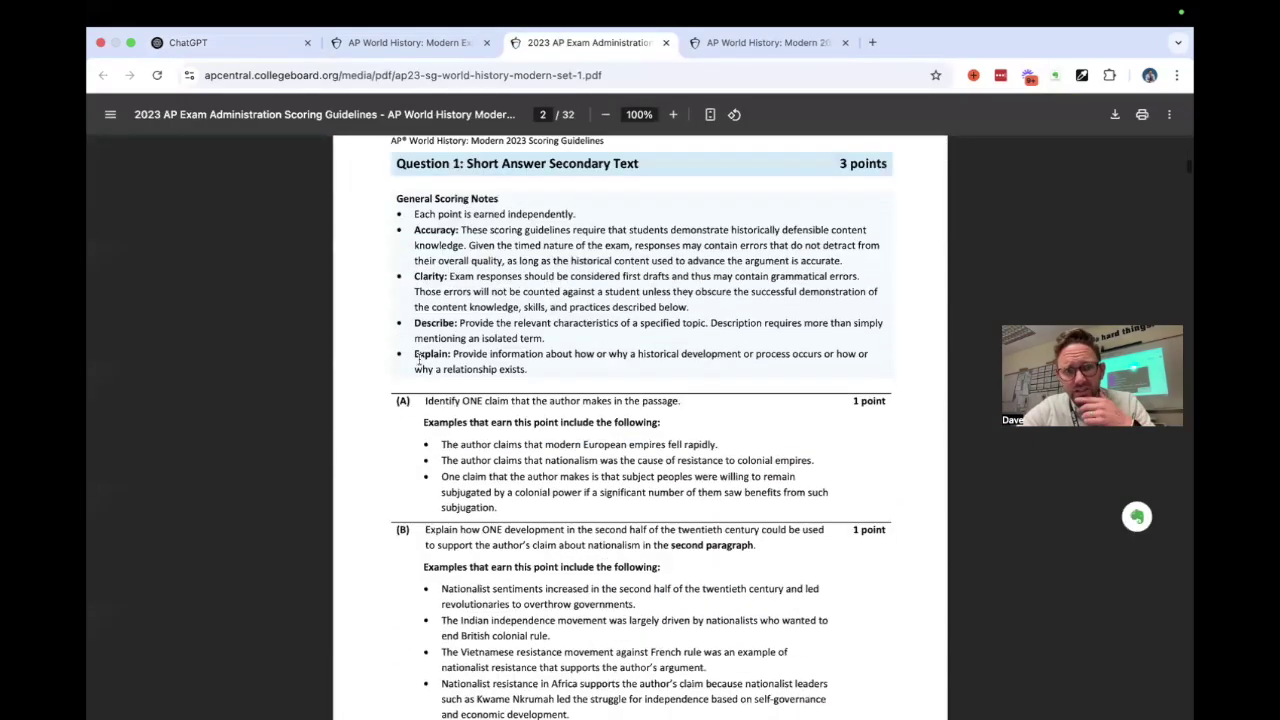
pyautogui.moveTo(443, 388); pyautogui.dragTo(510, 459)
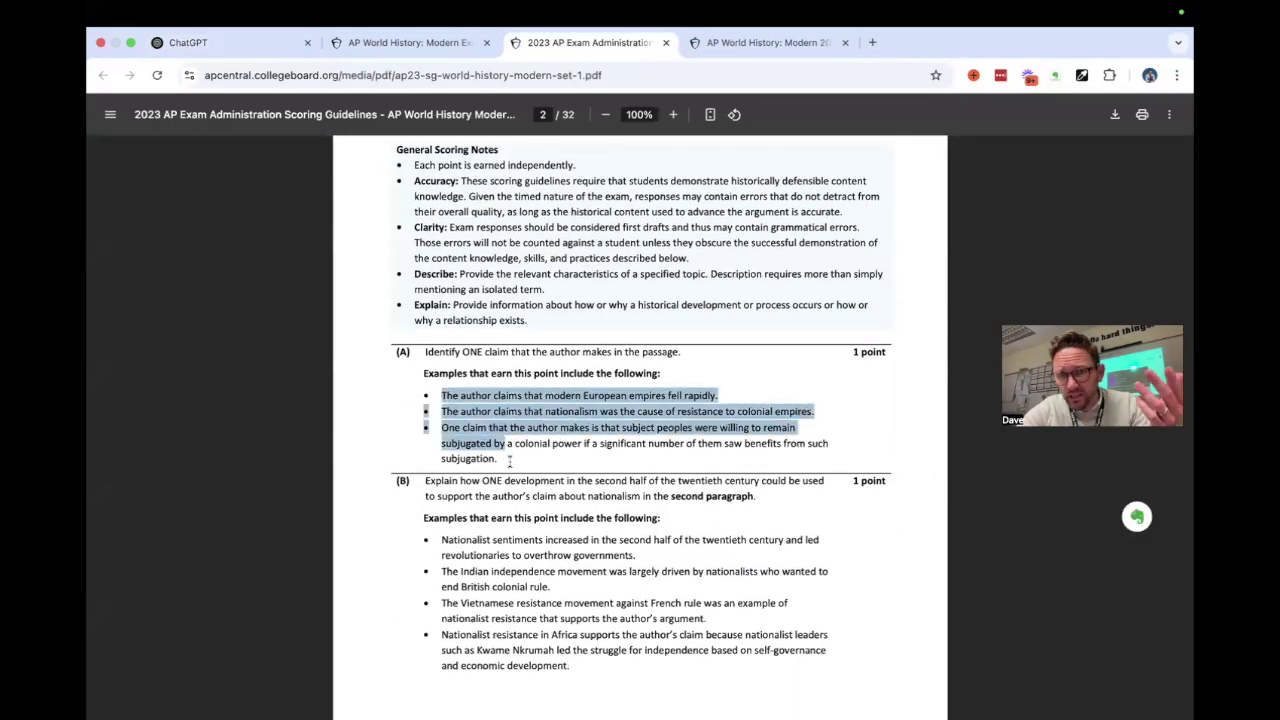
# Step: Review the Question 1 scoring criteria and reselect the full list of examples that earn the point for part A
pyautogui.scroll(-7, 504, 440)
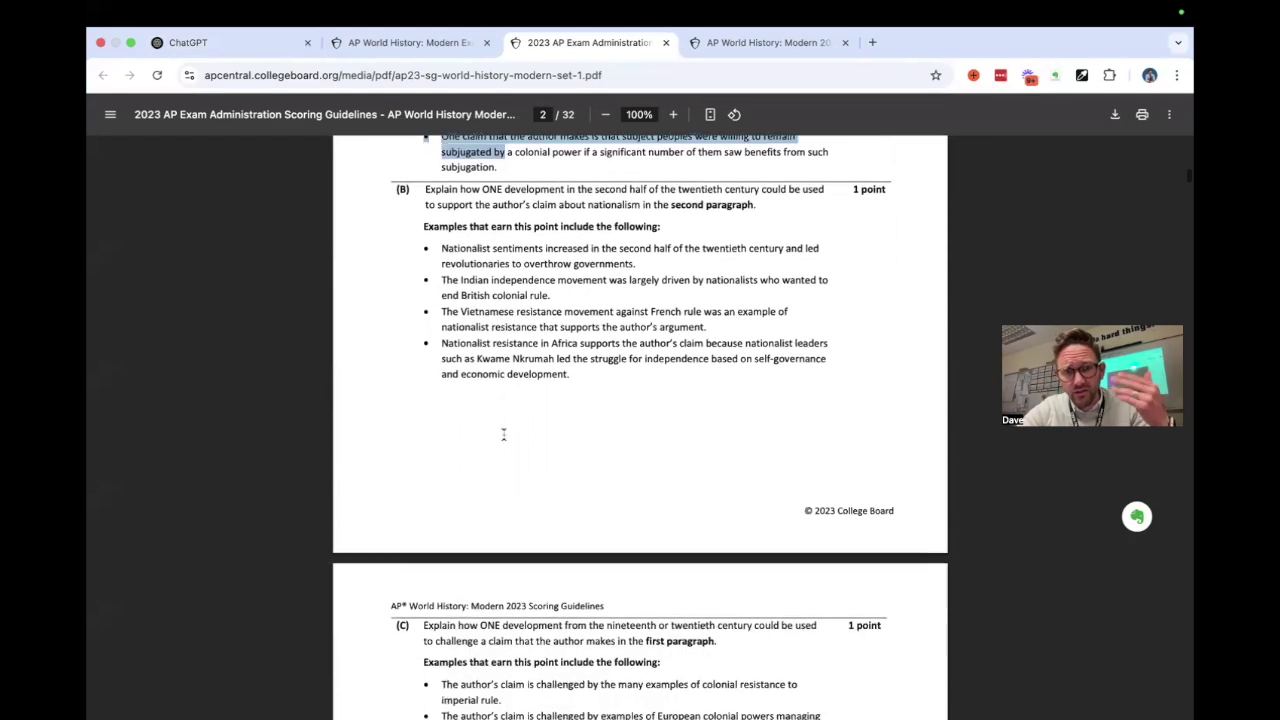
pyautogui.scroll(5, 504, 433)
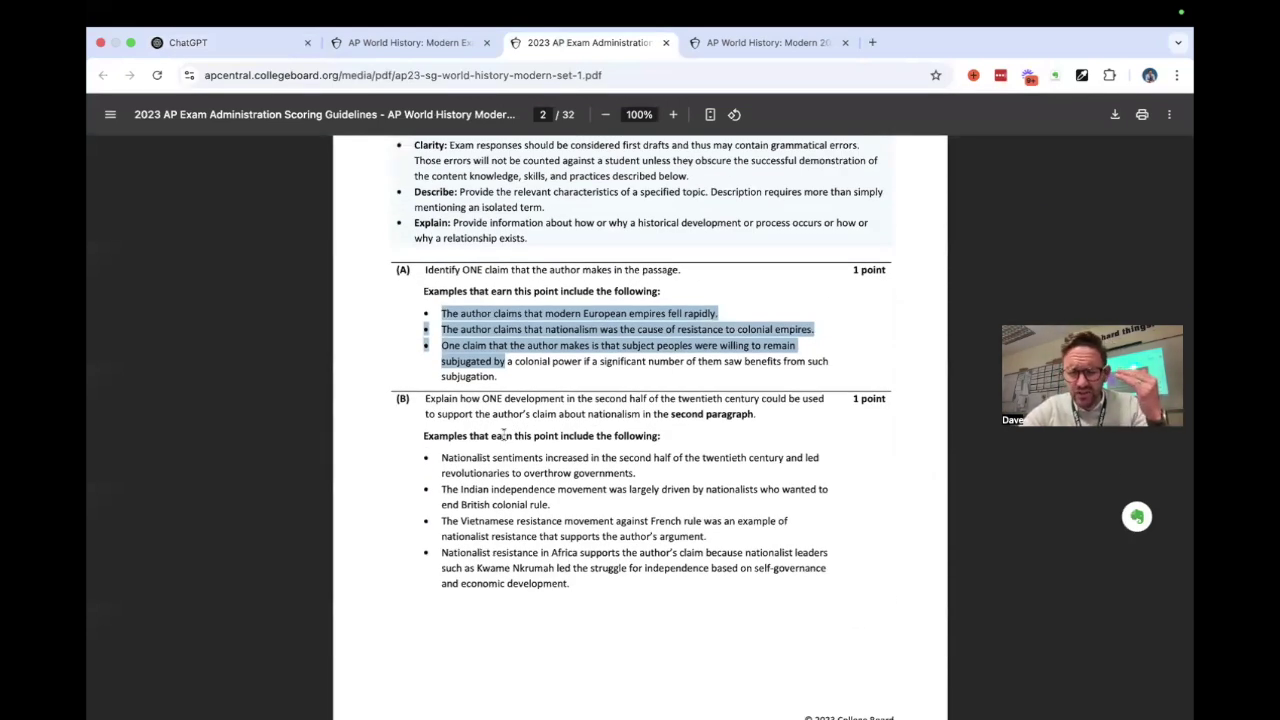
pyautogui.click(500, 378)
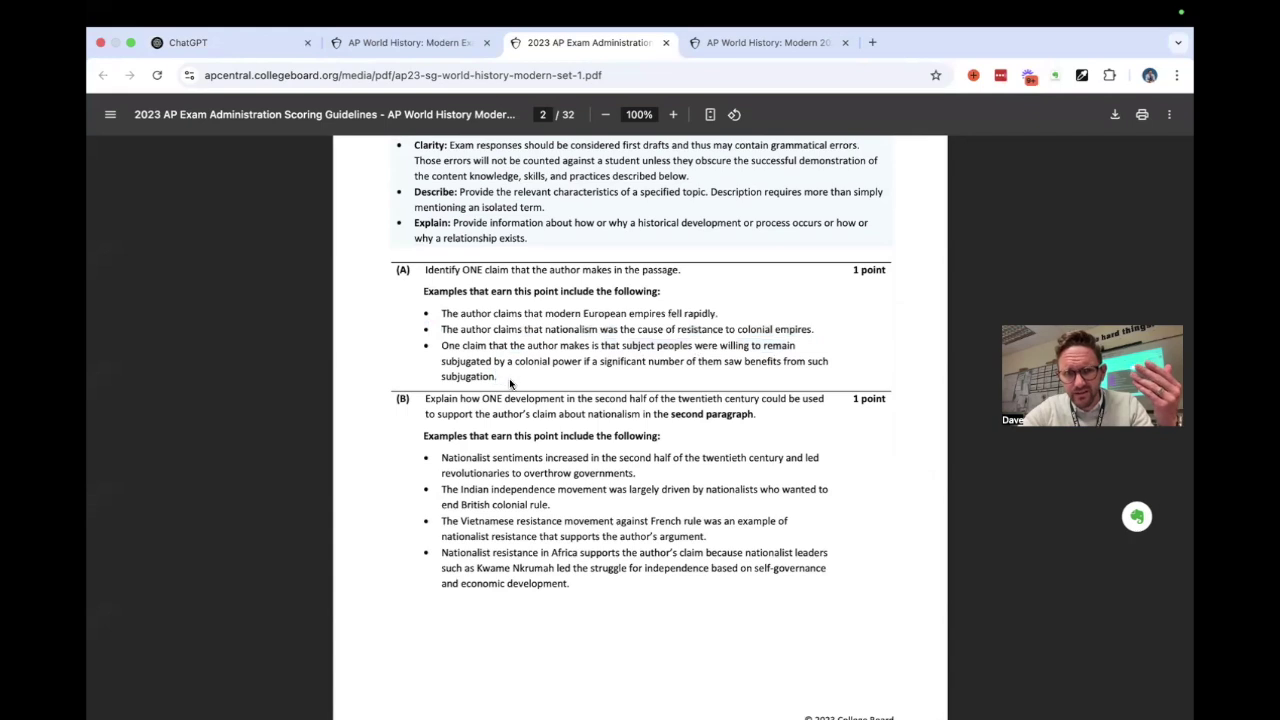
pyautogui.moveTo(423, 288); pyautogui.dragTo(498, 378)
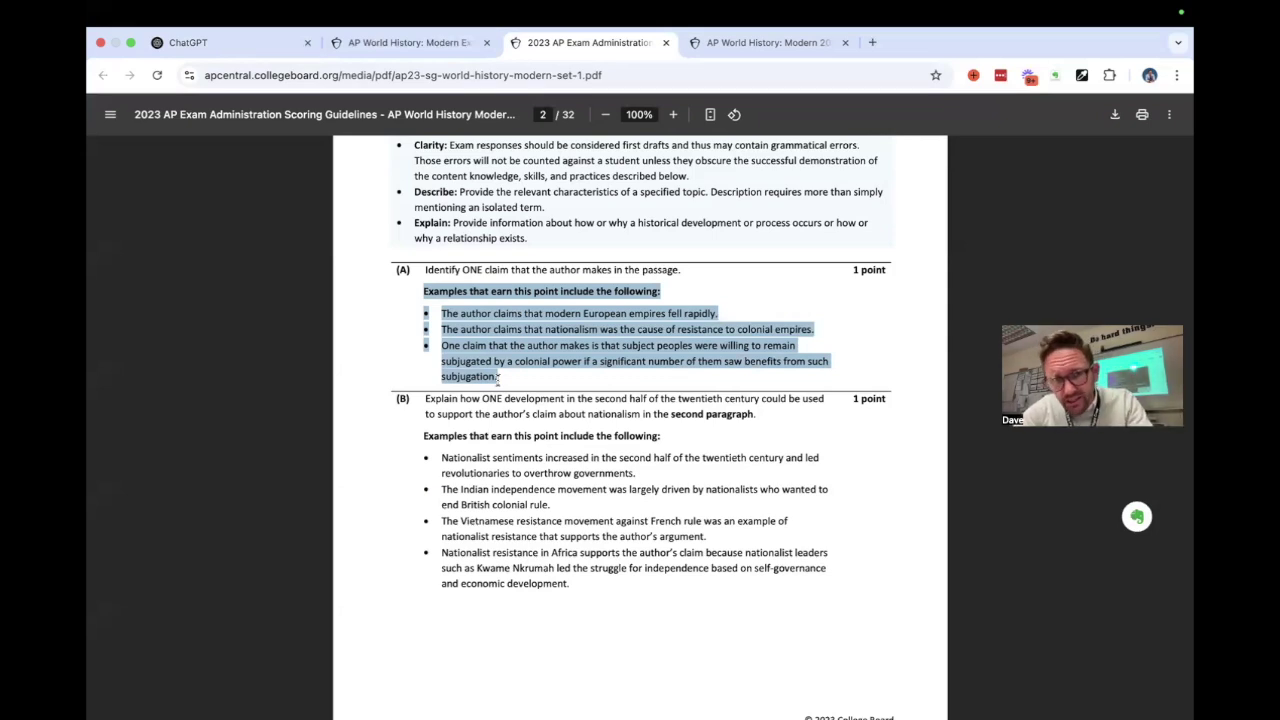
pyautogui.scroll(10, 497, 377)
pyautogui.scroll(-4, 829, 226)
pyautogui.scroll(-3, 851, 229)
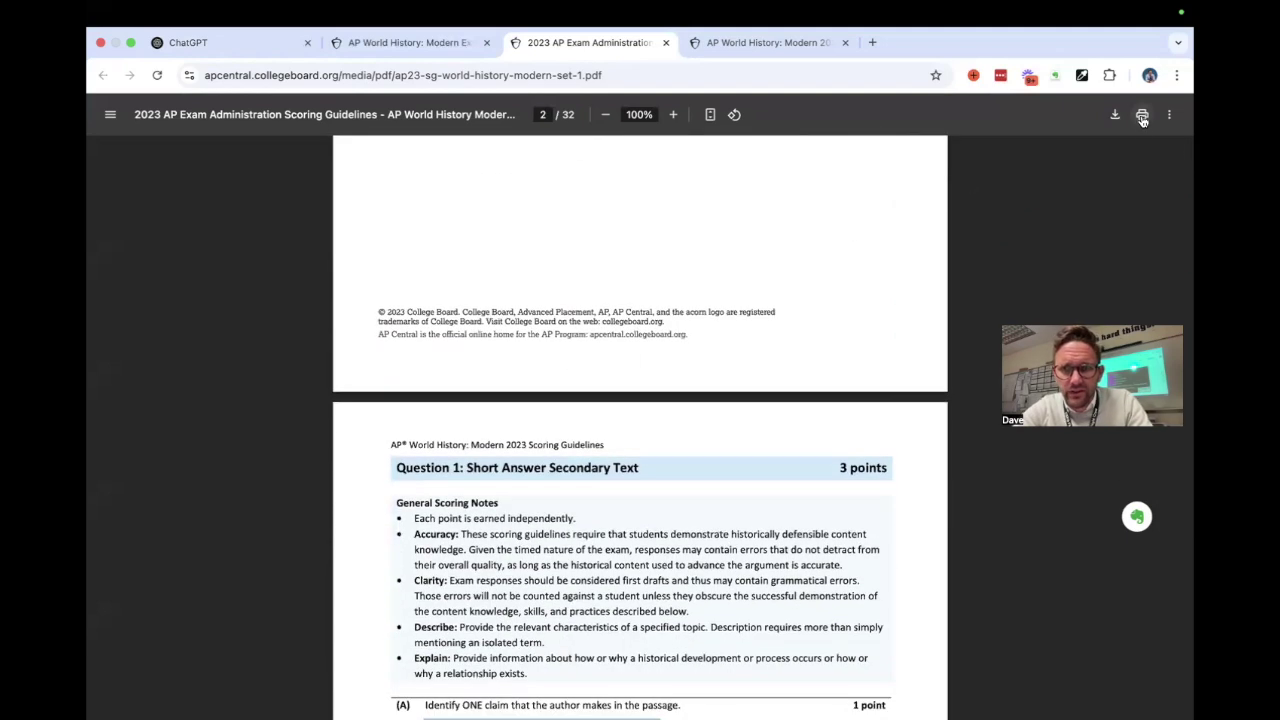
# Step: Set up the scoring guidelines for saving as PDF, covering only the short-answer questions with a custom page range of 2-8
pyautogui.click(1142, 116)
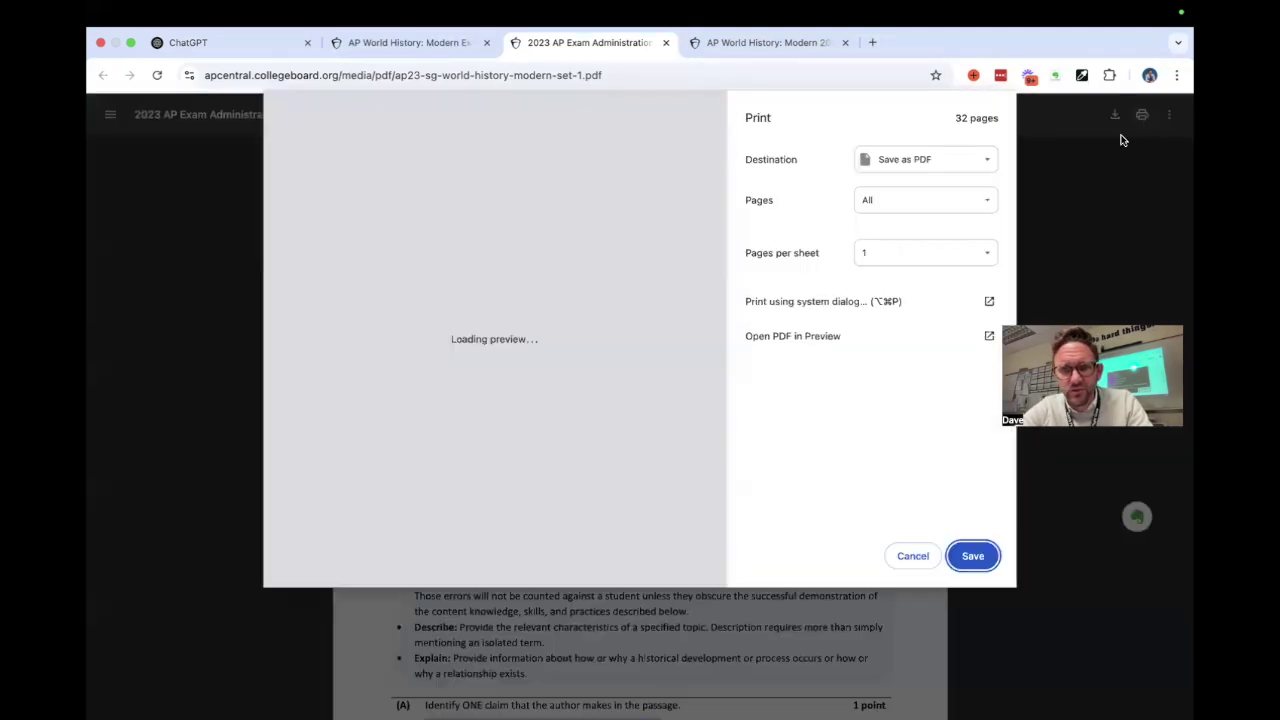
pyautogui.click(903, 204)
pyautogui.click(896, 253)
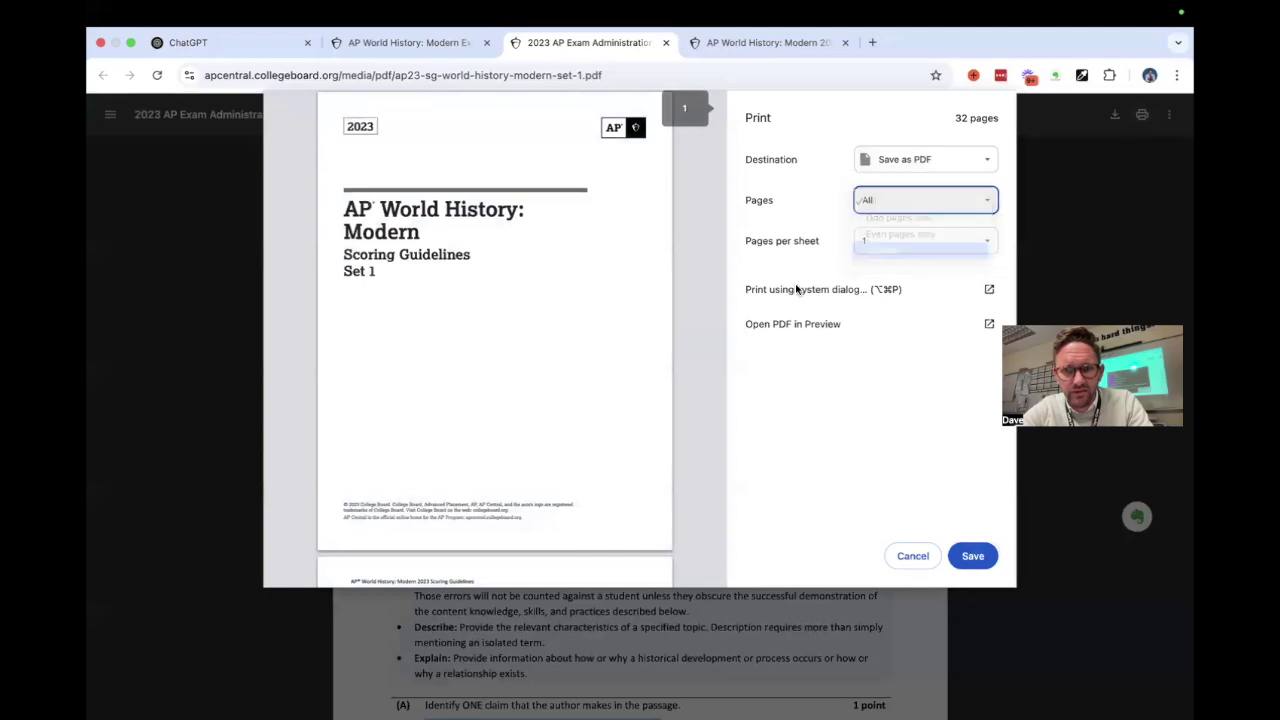
pyautogui.scroll(-5, 440, 375)
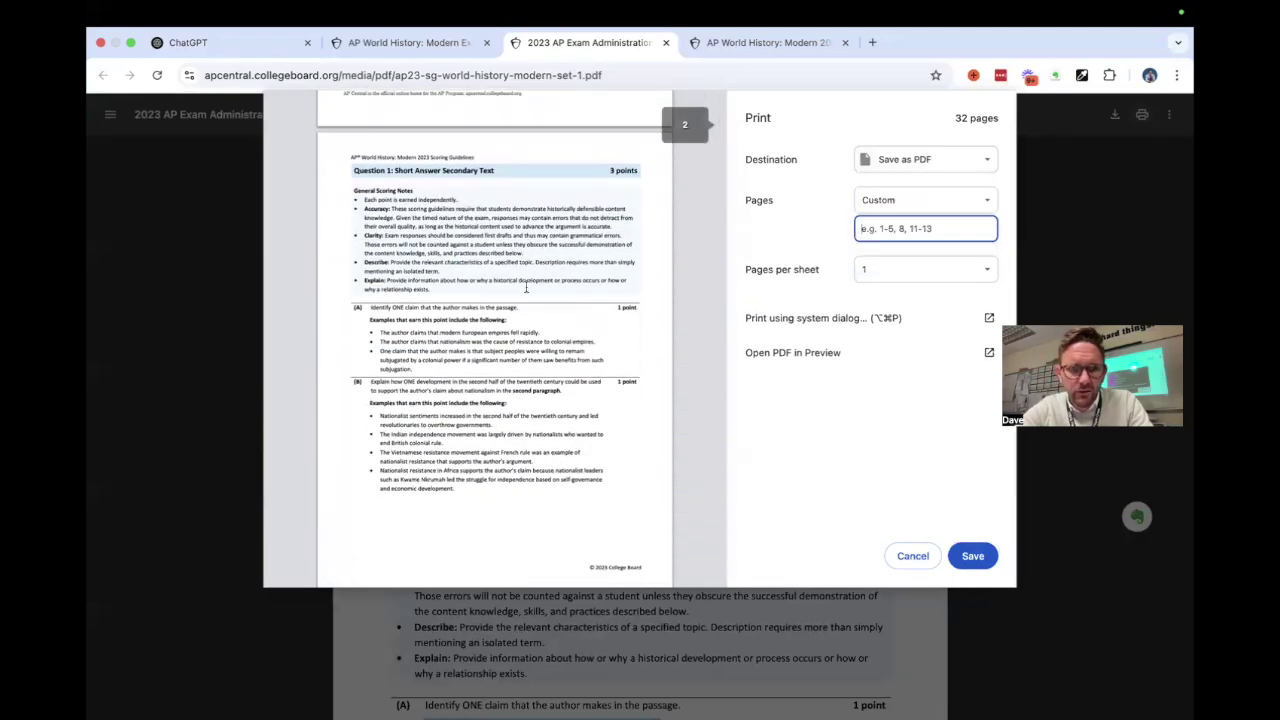
pyautogui.scroll(-5, 525, 287)
pyautogui.scroll(-10, 524, 282)
pyautogui.scroll(-20, 524, 282)
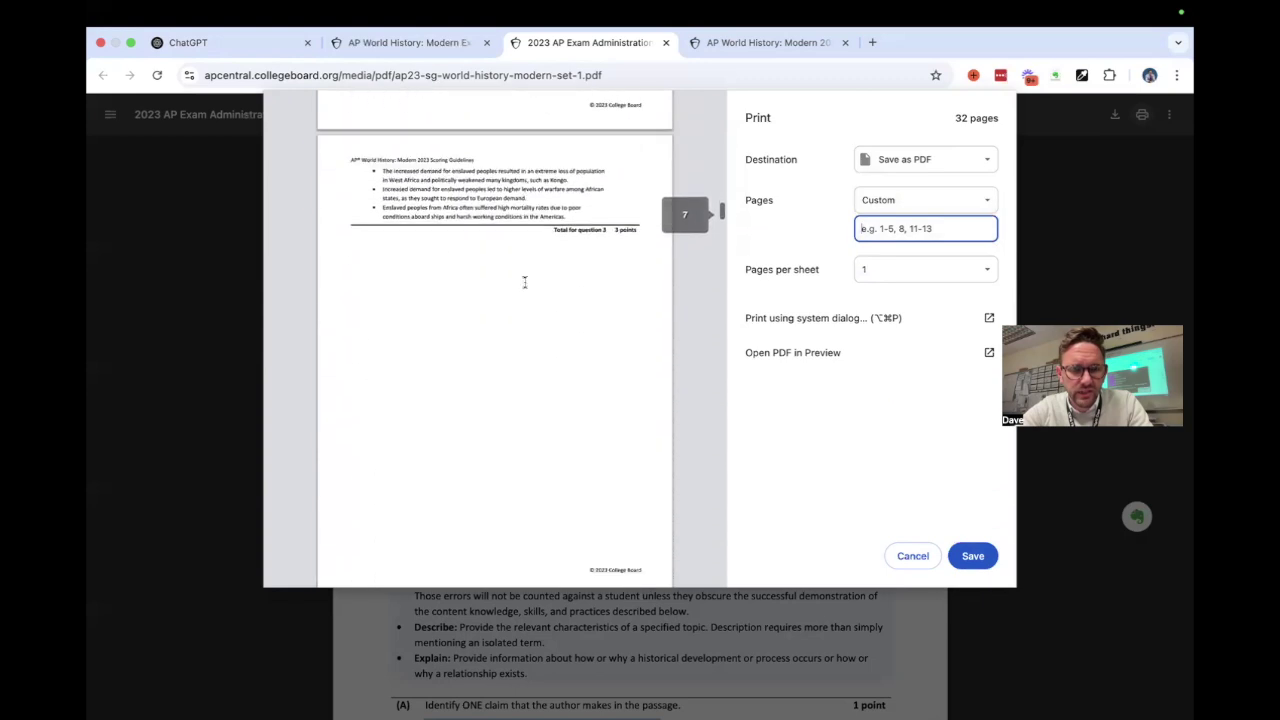
pyautogui.scroll(-15, 524, 282)
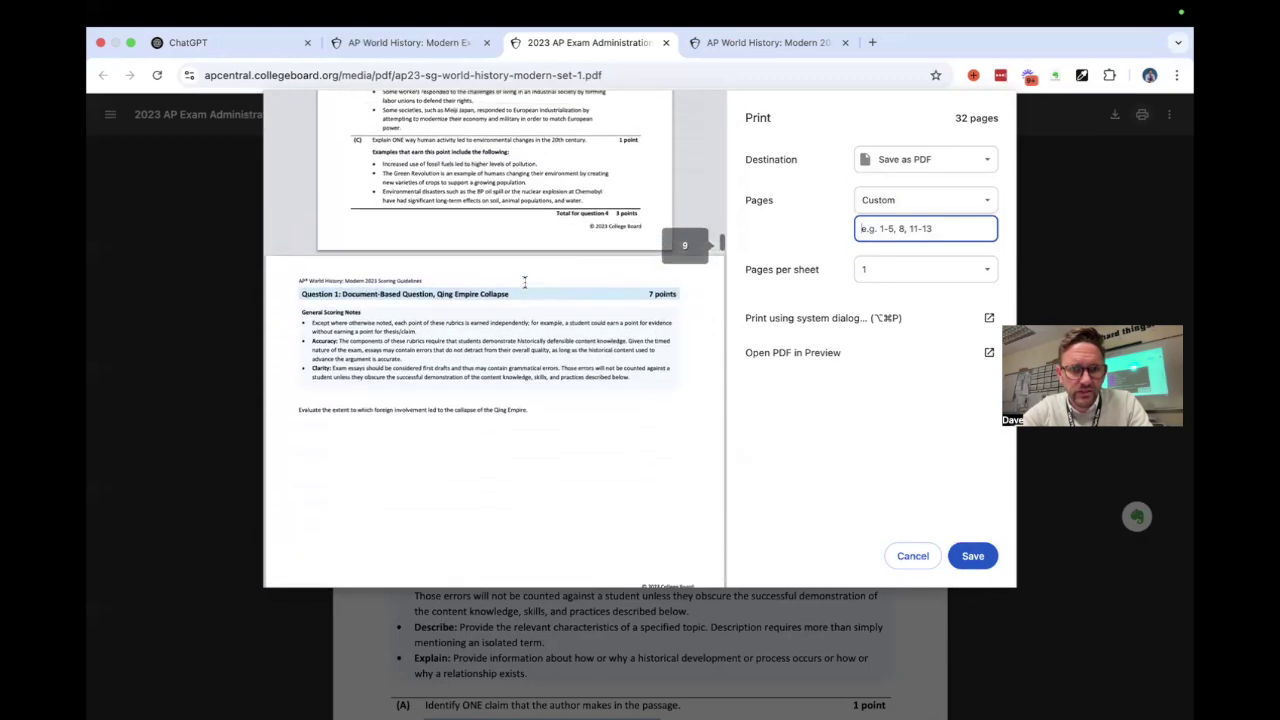
pyautogui.scroll(8, 524, 282)
pyautogui.write('2-8')
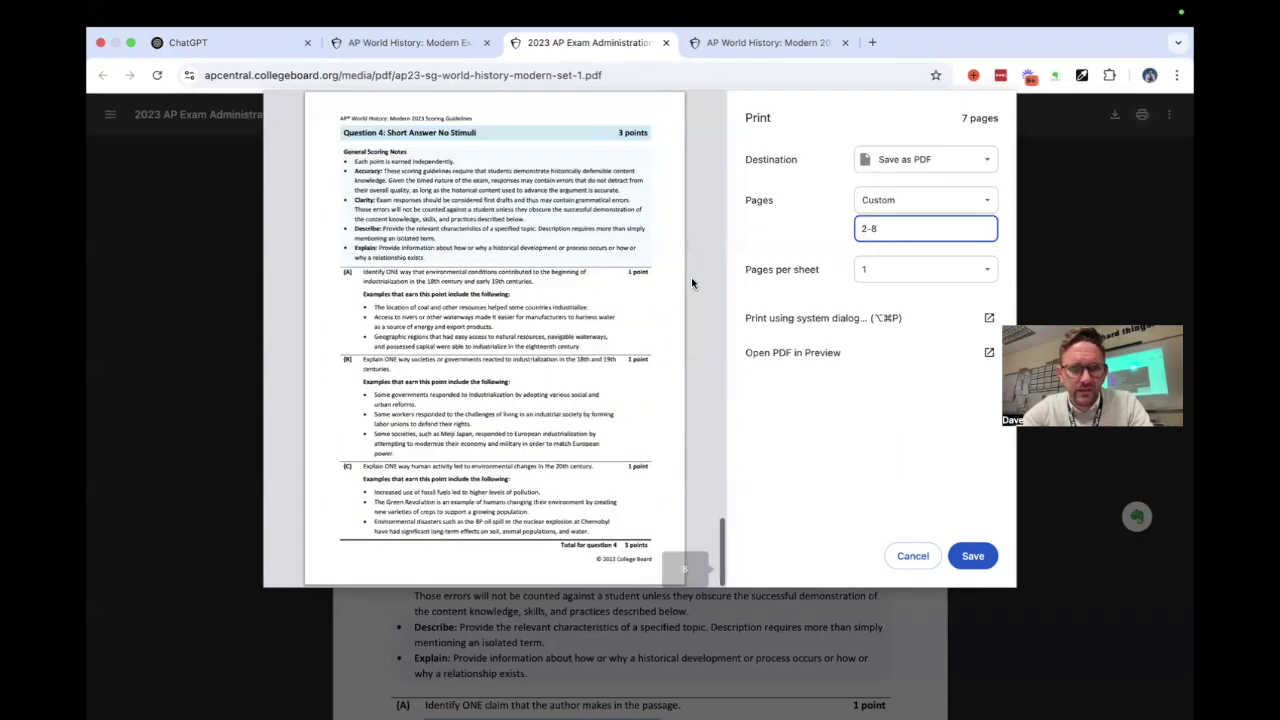
# Step: Check the preview back to Question 1 and save the pages in Downloads as "saq - scoring guidelines"
pyautogui.scroll(20, 558, 337)
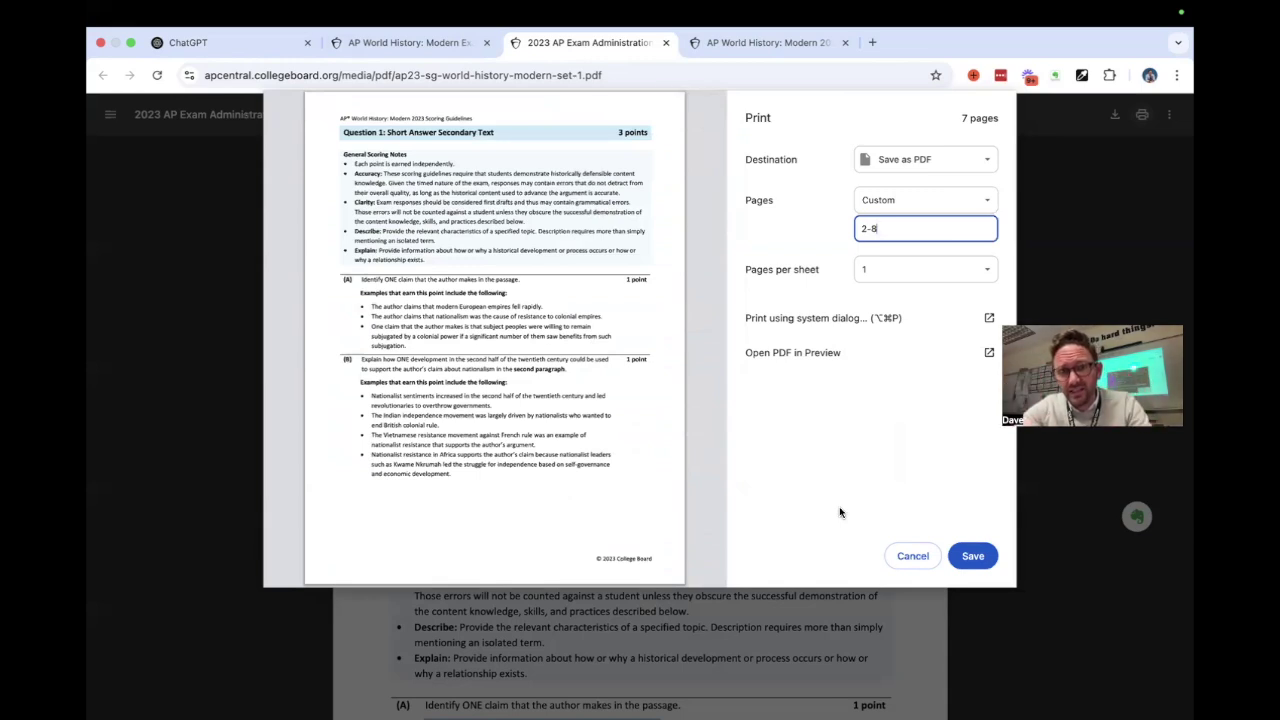
pyautogui.click(970, 556)
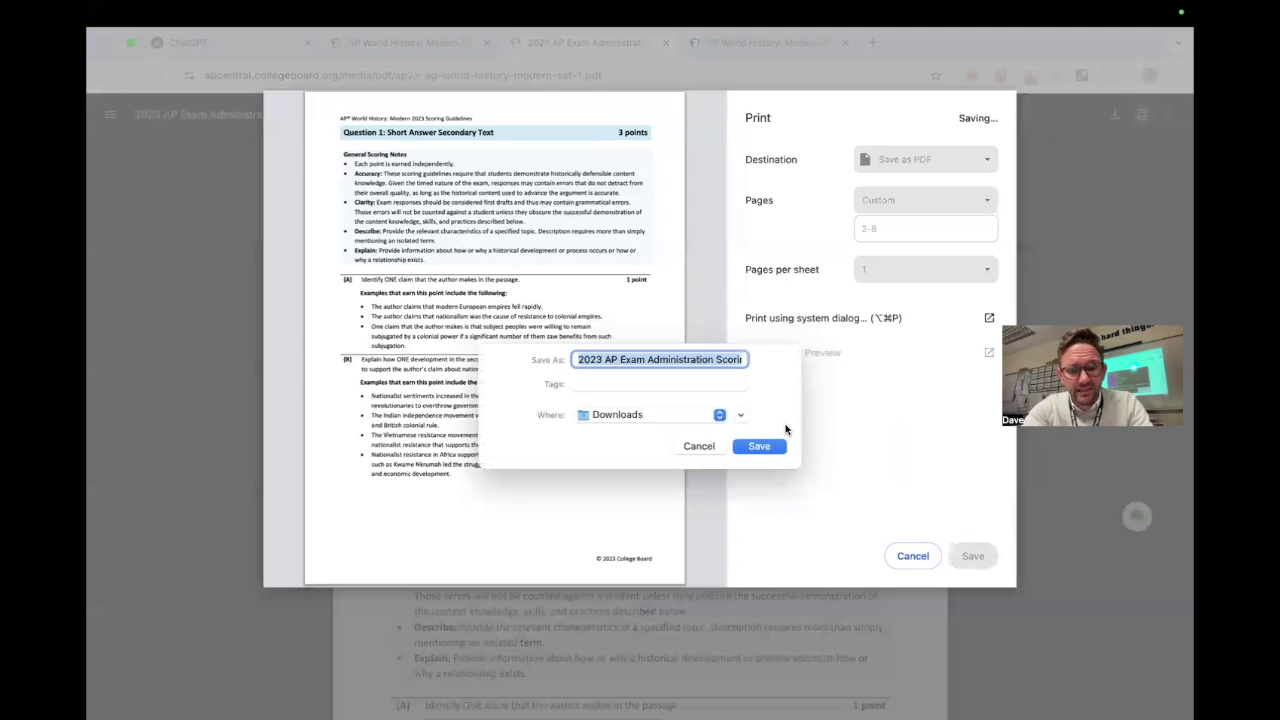
pyautogui.write('saq.- scoring guidel')
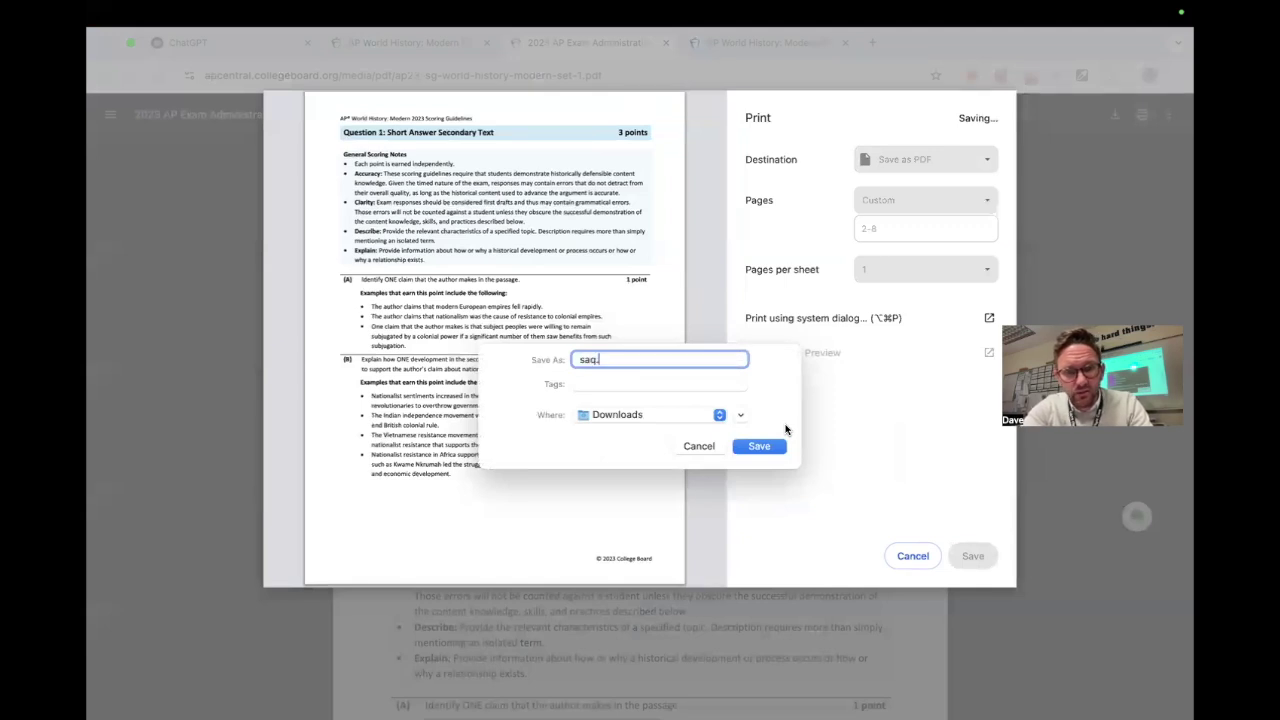
pyautogui.write('ines')
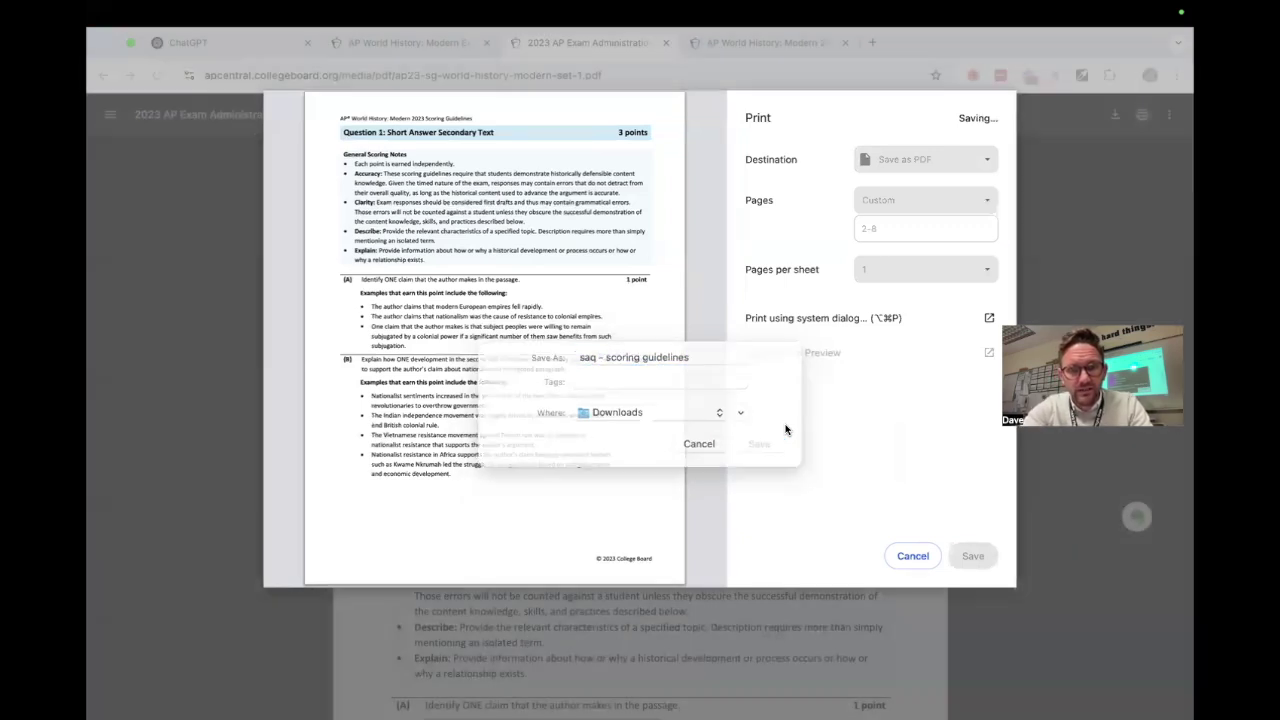
pyautogui.press('Return')
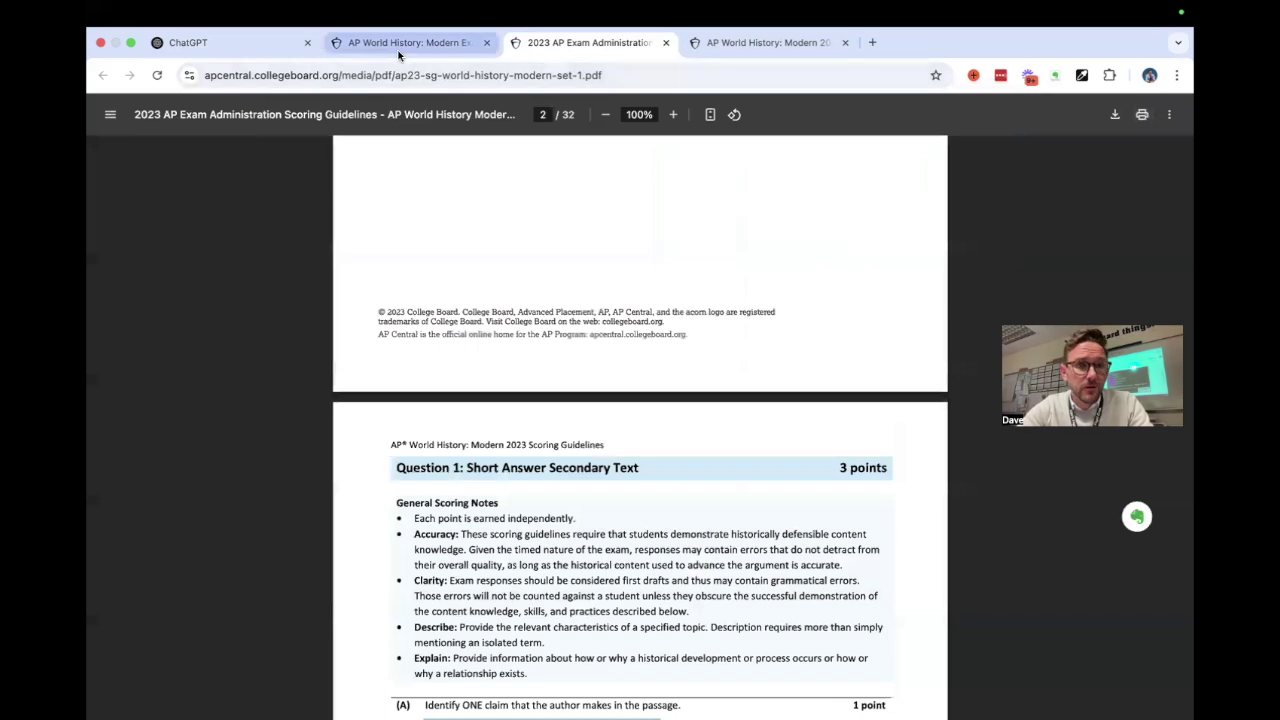
# Step: Switch to ChatGPT, dismiss the upload error, and send the SAQ grading instructions with "saq - scoring guidelines" and "saq - prompts.pdf" attached
pyautogui.click(402, 48)
pyautogui.click(283, 48)
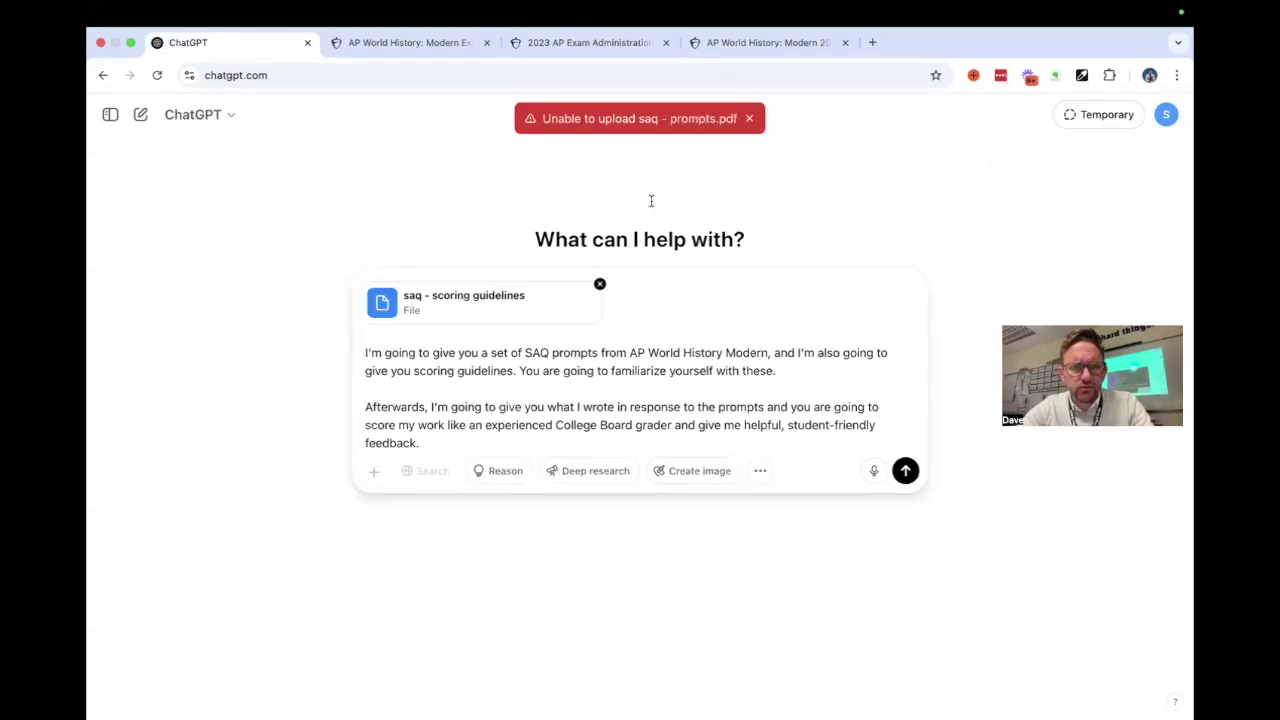
pyautogui.click(750, 119)
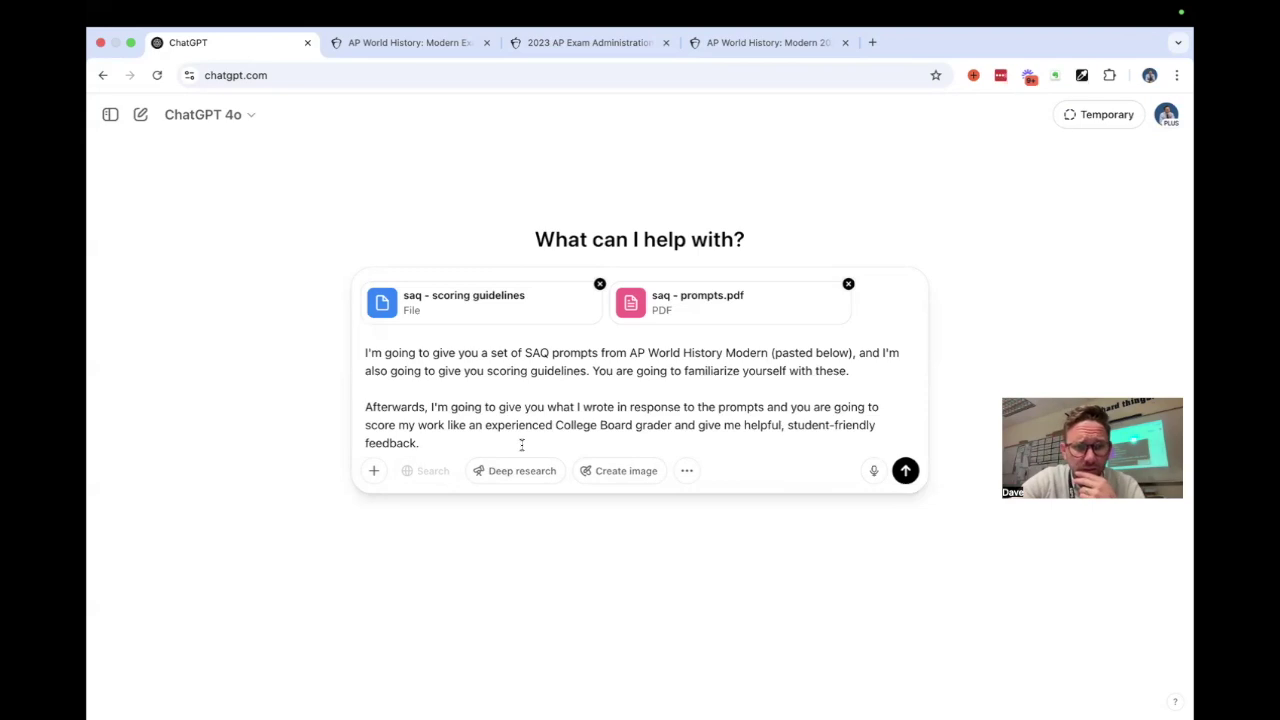
pyautogui.click(906, 471)
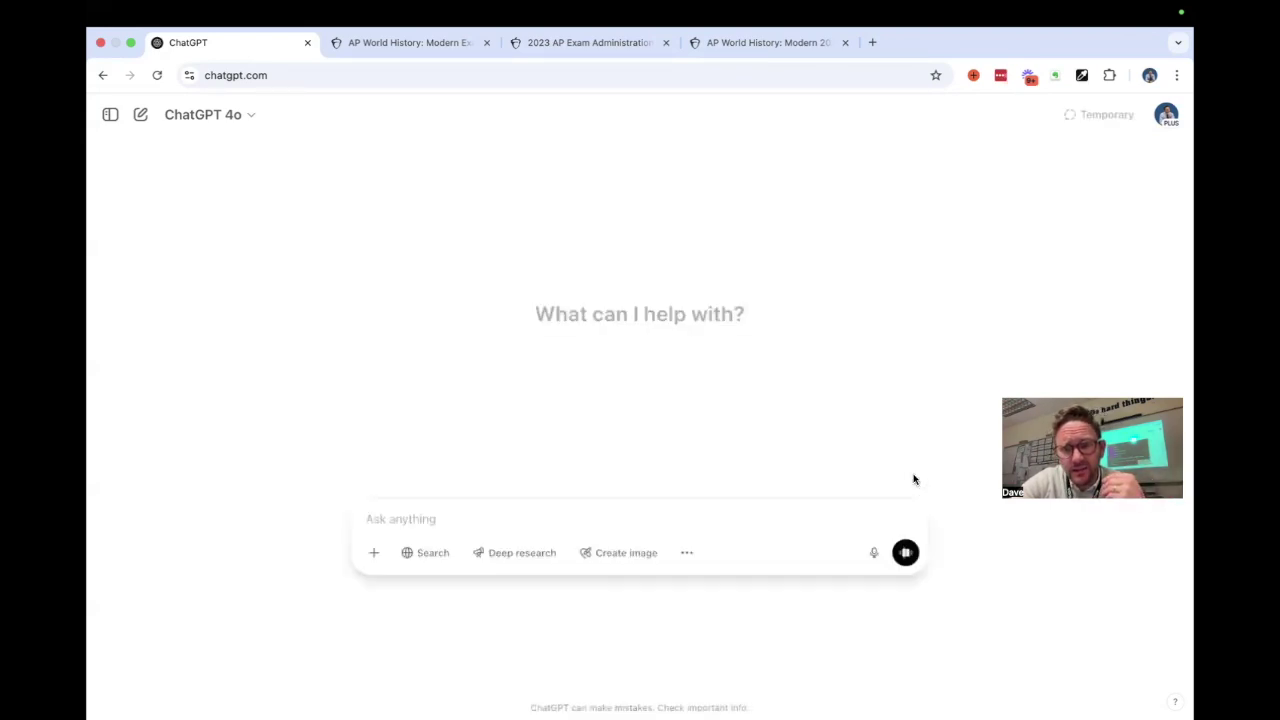